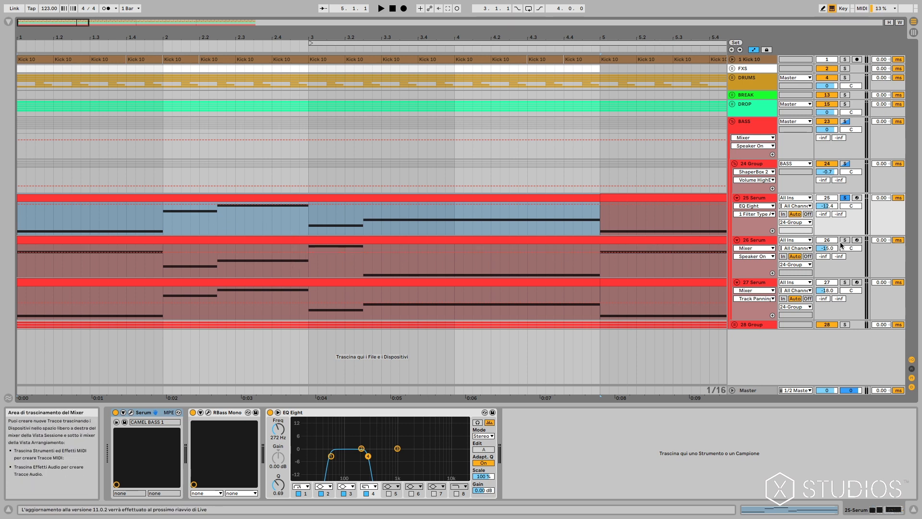
Audition the drop's bass line with the 26 Serum sub track soloed.
key("space")
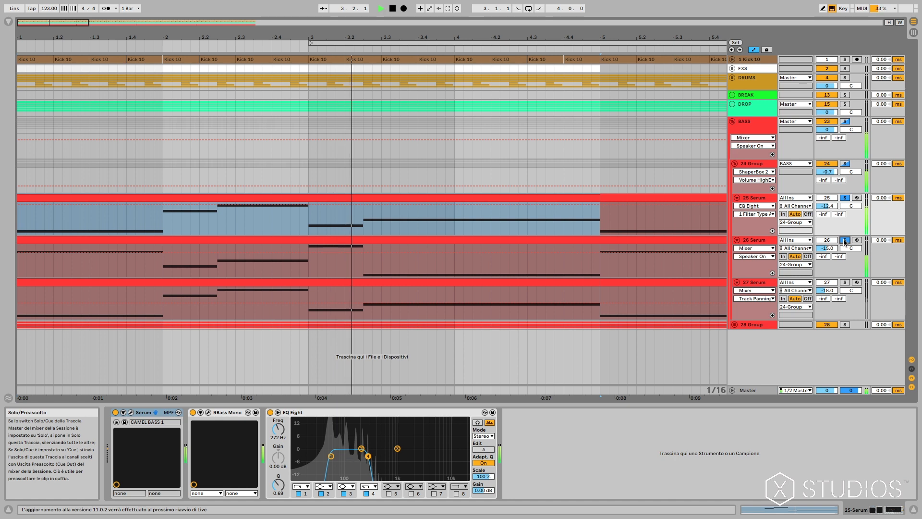
key("space")
Solo the 27 Serum track, show its device chain and select the low-cut band of its EQ Eight.
left_click(845, 283)
left_click(741, 273)
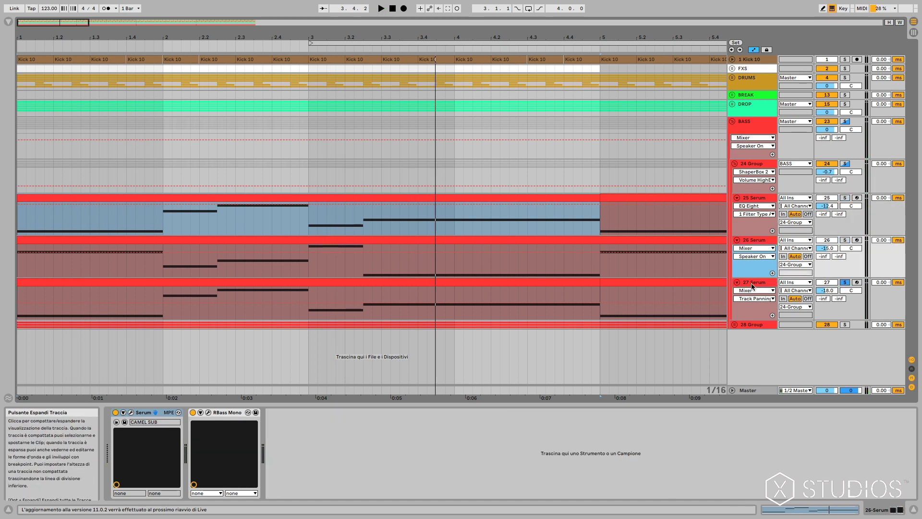
left_click(751, 284)
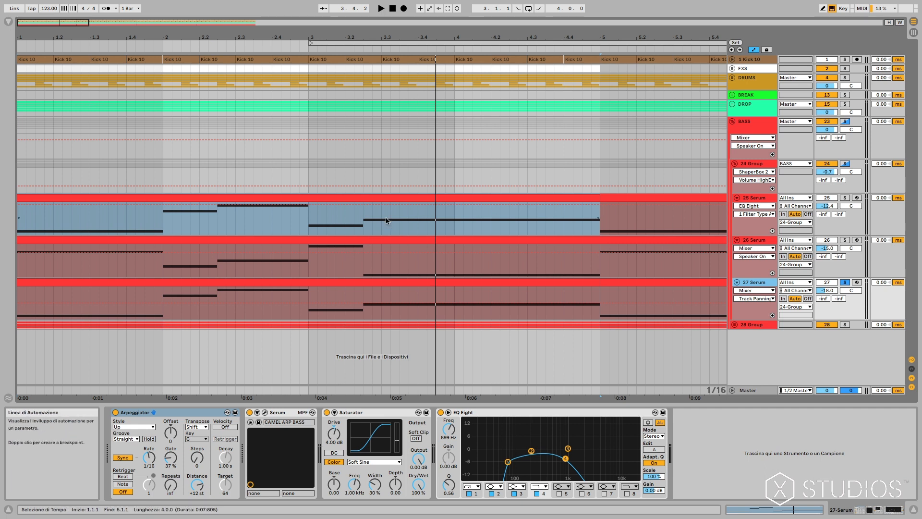
left_click(508, 463)
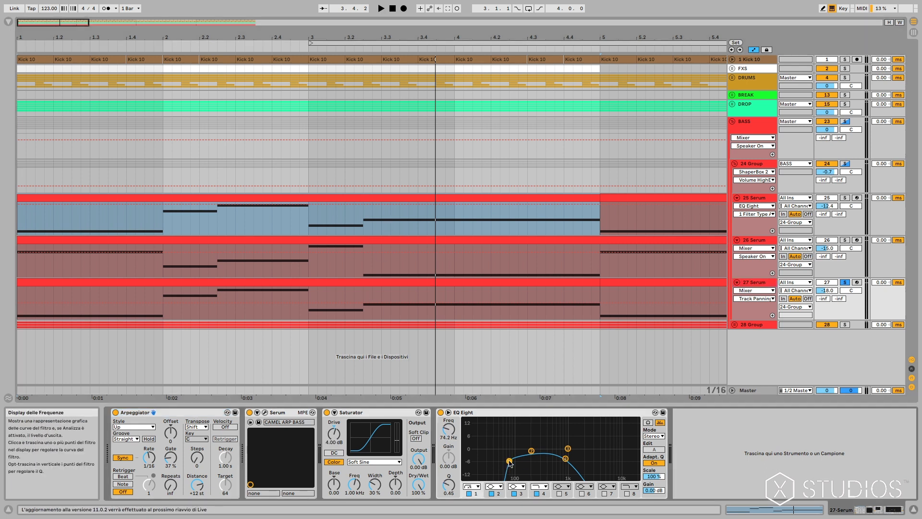
Select the MIDI clip on 27 Serum and listen to the arpeggiated bass layer.
left_click(251, 295)
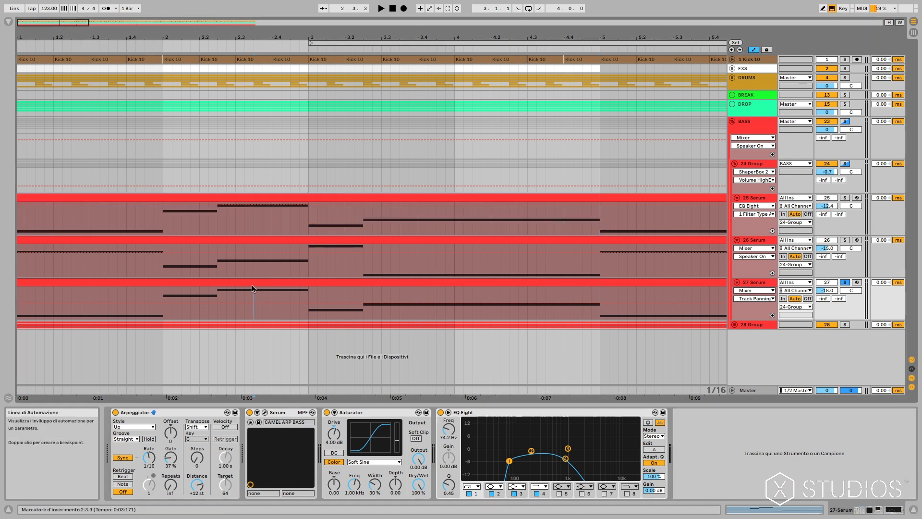
left_click(256, 281)
key("space")
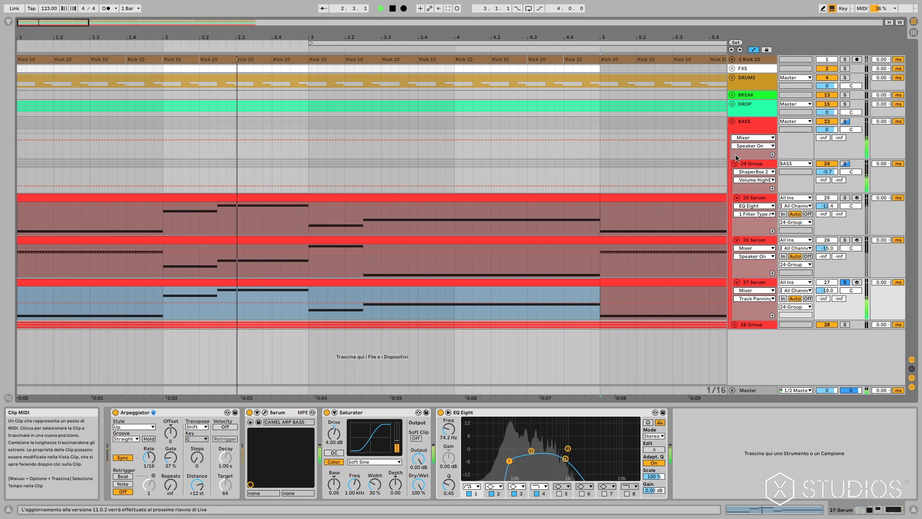
key("space")
Inspect the FabFilter Pro-Q 3 curve on the 24 Group, closing the plug-in window when done.
left_click(761, 167)
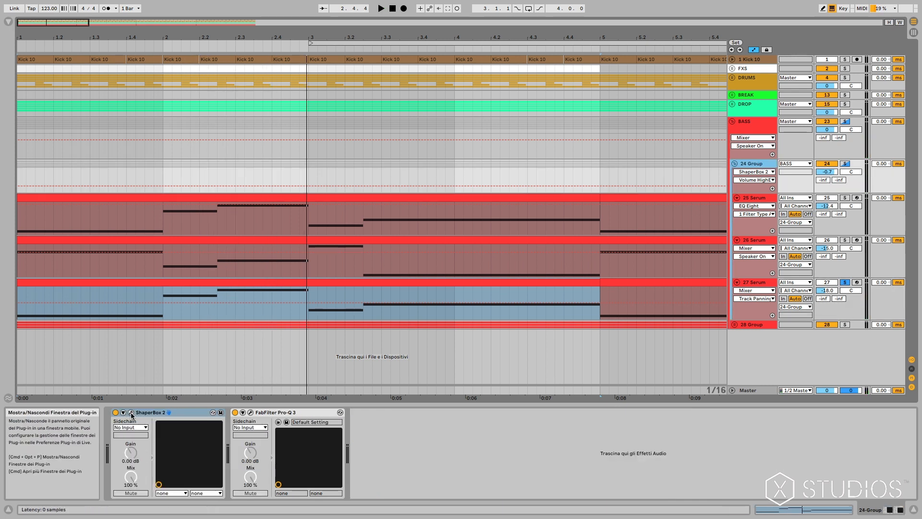
left_click(251, 412)
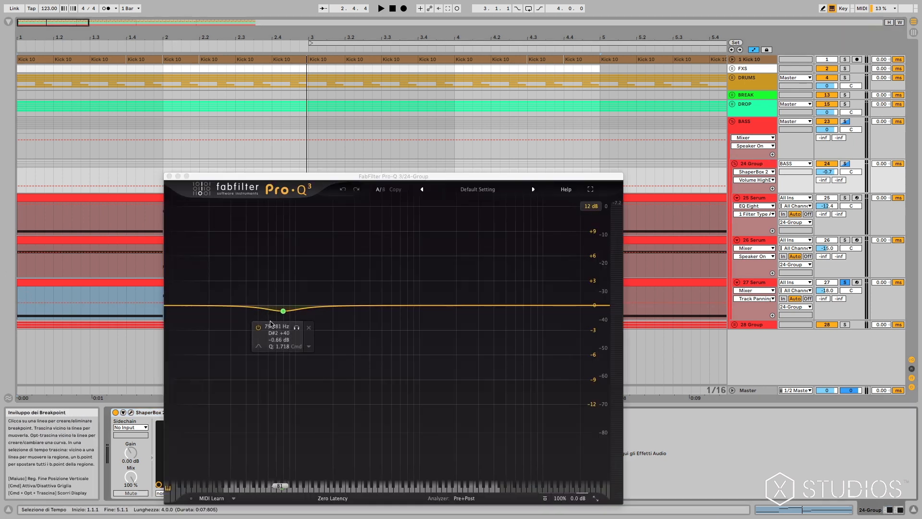
left_click(169, 177)
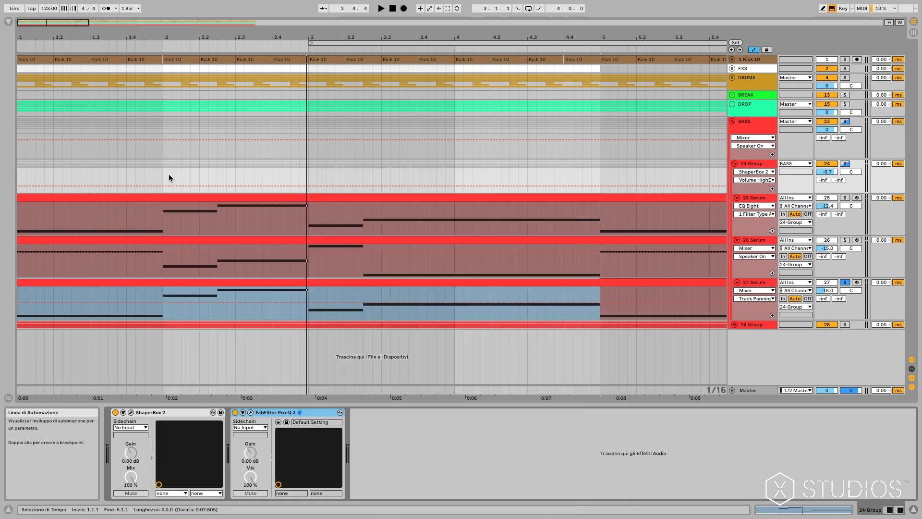
Clear the solo on the 24 Group and unfold the 28 Group to show its Serum tracks.
left_click(844, 163)
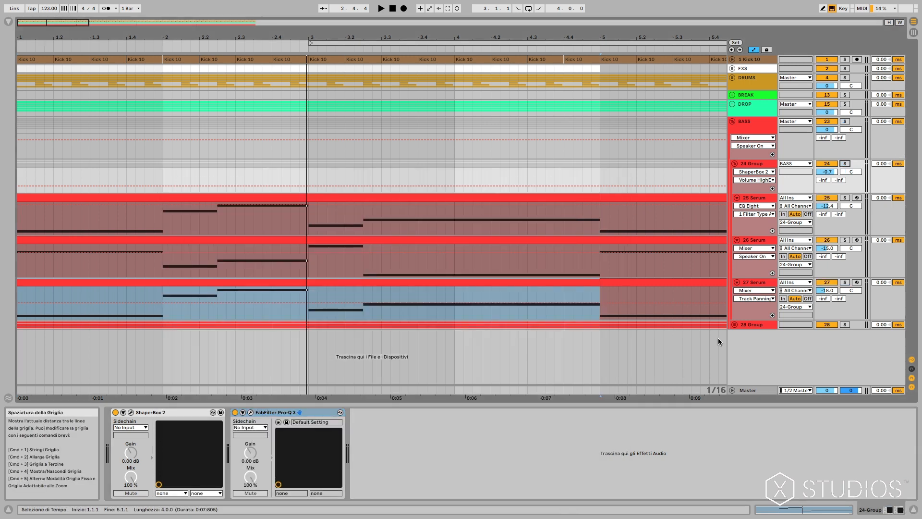
left_click(734, 325)
scroll(697, 338, "down", 4)
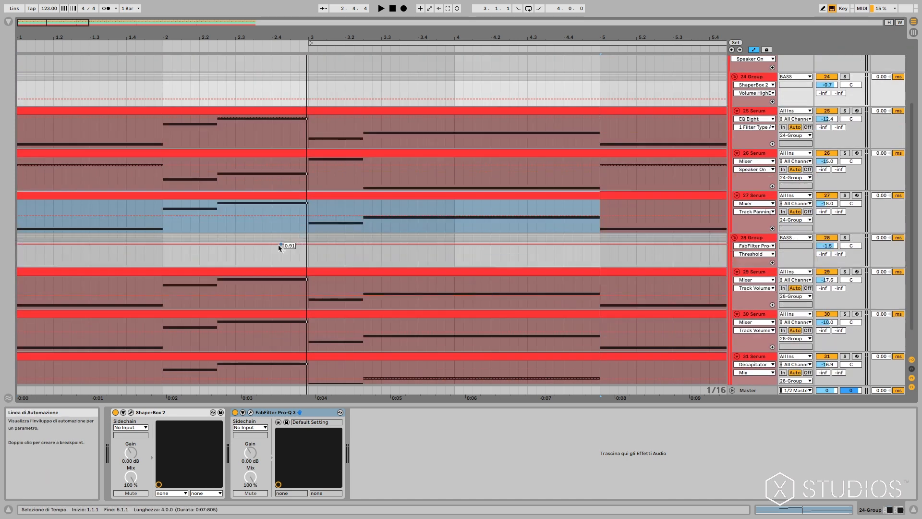
Solo the 29 Serum track with its MIDI clip selected and play back the reese bass layer.
left_click(269, 273)
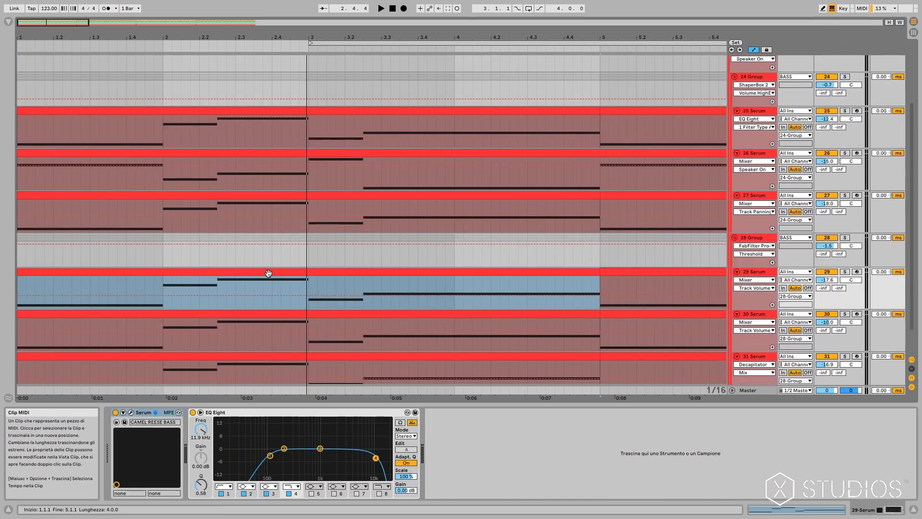
left_click(845, 272)
scroll(788, 288, "down", 1)
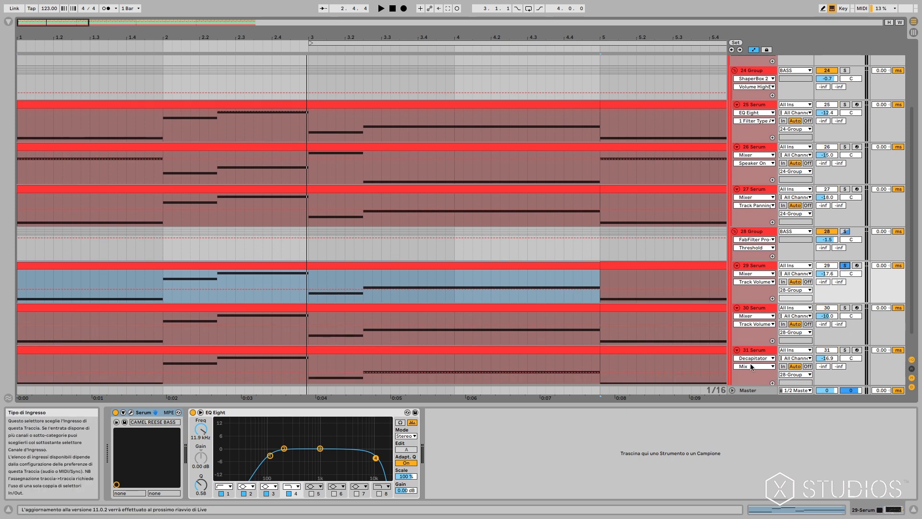
left_click(398, 282)
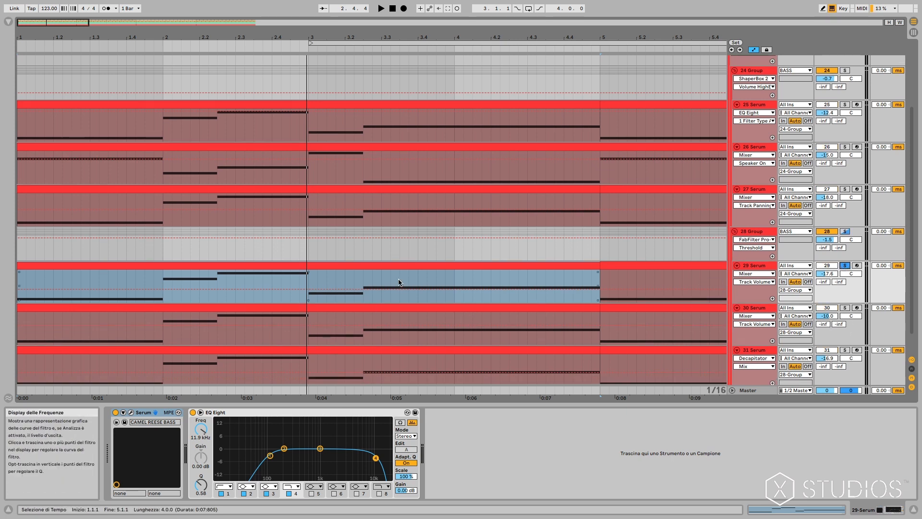
key("space")
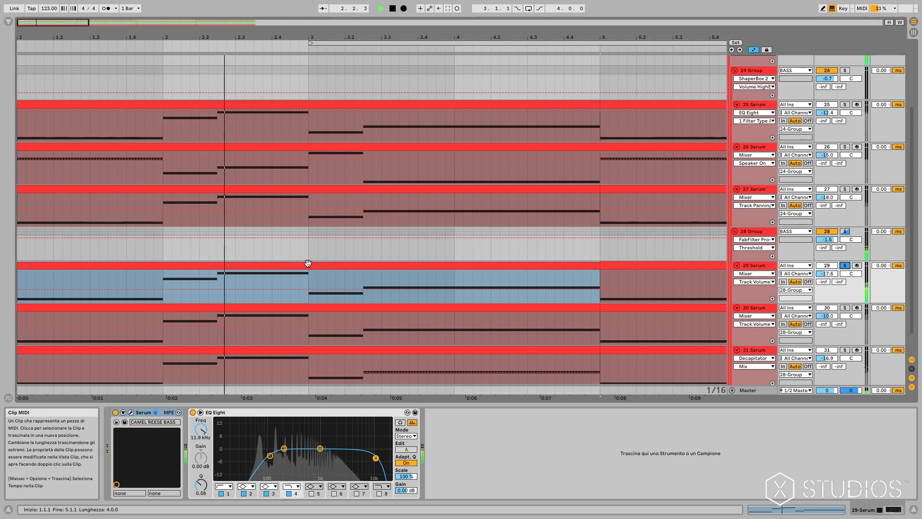
key("space")
Examine the oscillator and effects settings of the CAMEL REESE BASS patch in the 29 Serum instrument.
left_click(130, 412)
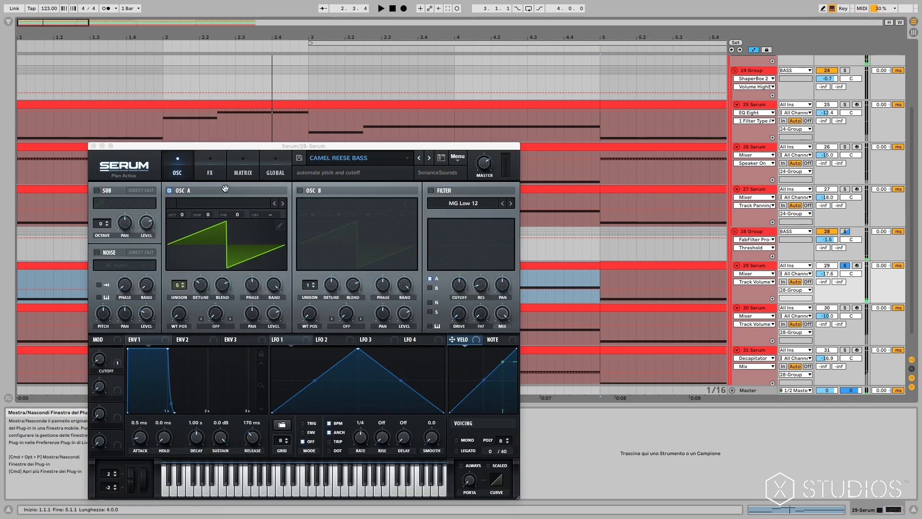
left_click_drag(272, 153, 324, 145)
left_click(260, 164)
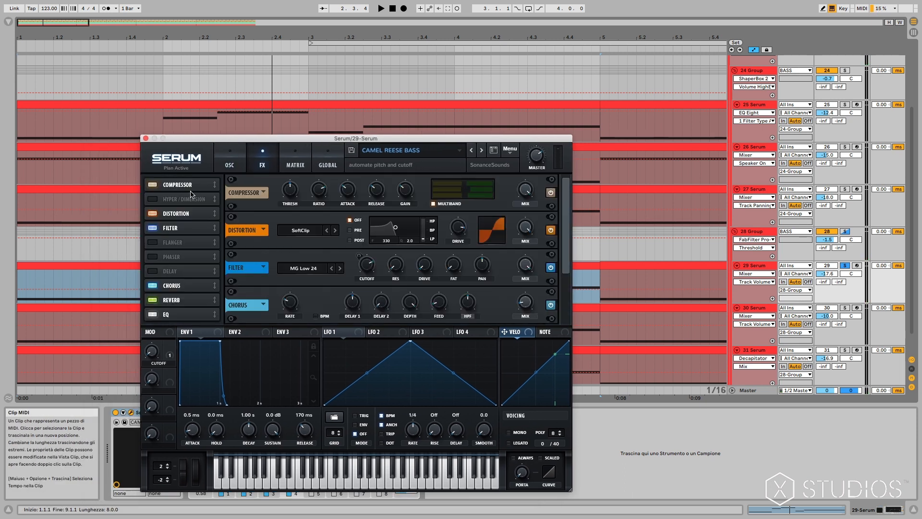
left_click(176, 217)
left_click(178, 230)
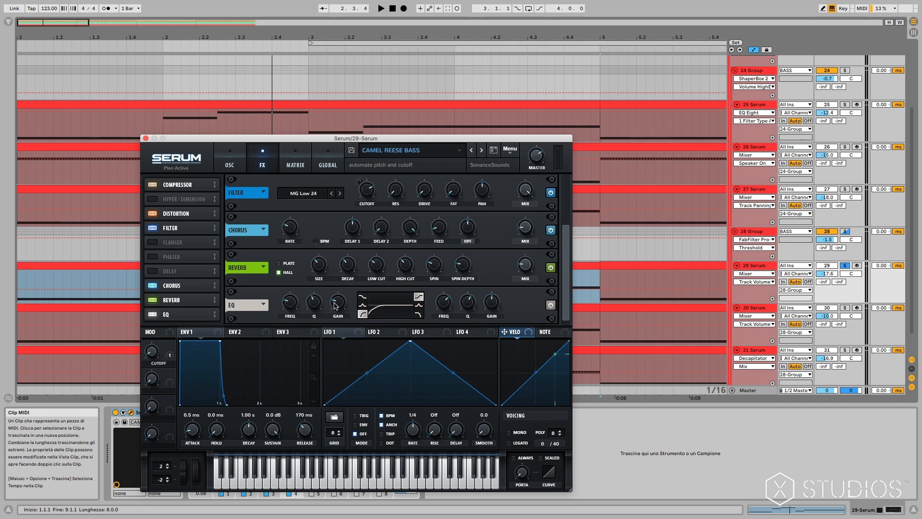
left_click(145, 139)
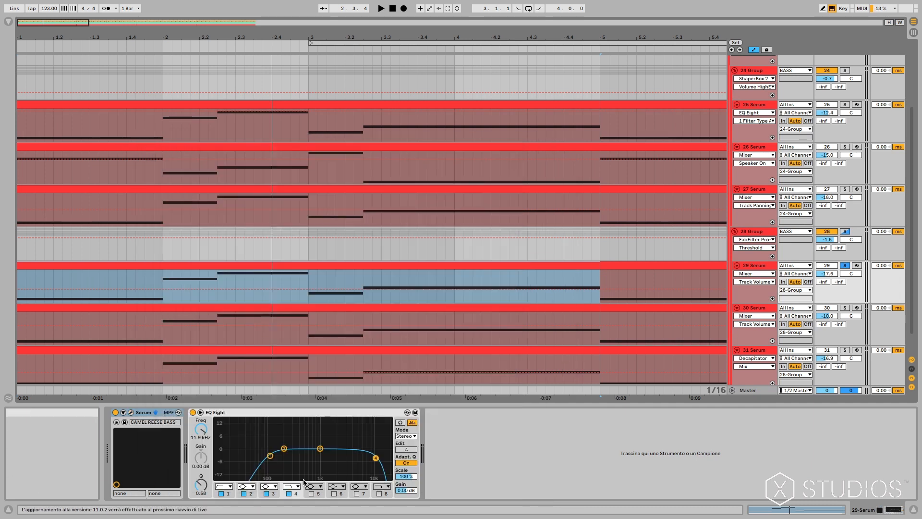
Set the low-cut band of EQ Eight on 29 Serum to about 116 Hz.
left_click_drag(270, 455, 271, 455)
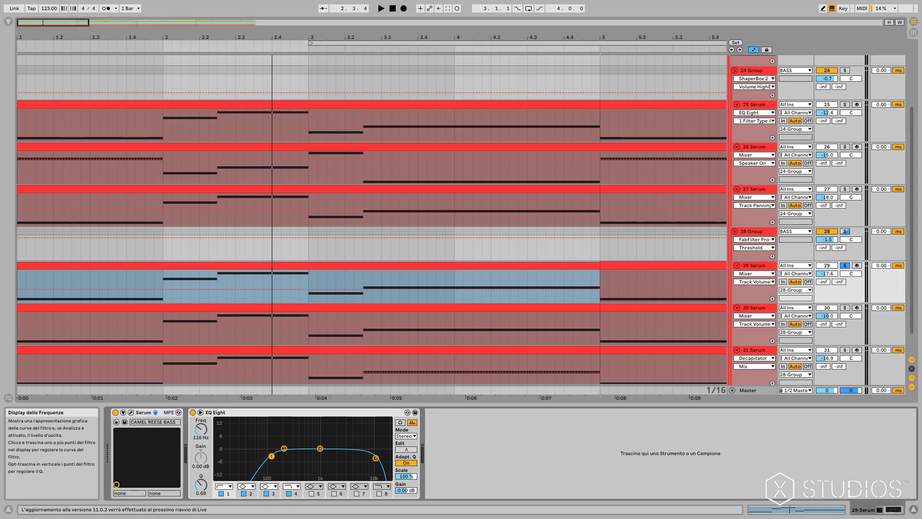
Solo the 30 Serum track and view the oscillator settings of its EASIER BASS patch.
left_click(845, 307)
left_click(752, 308)
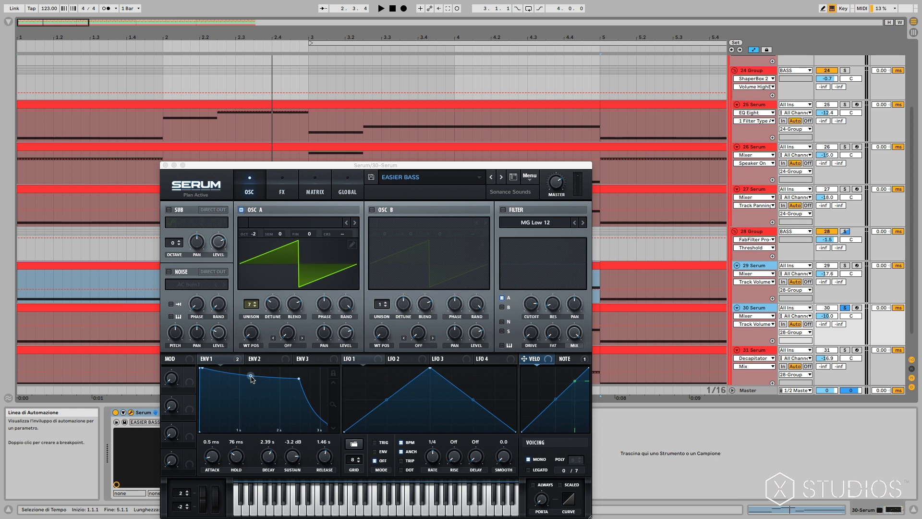
left_click(166, 166)
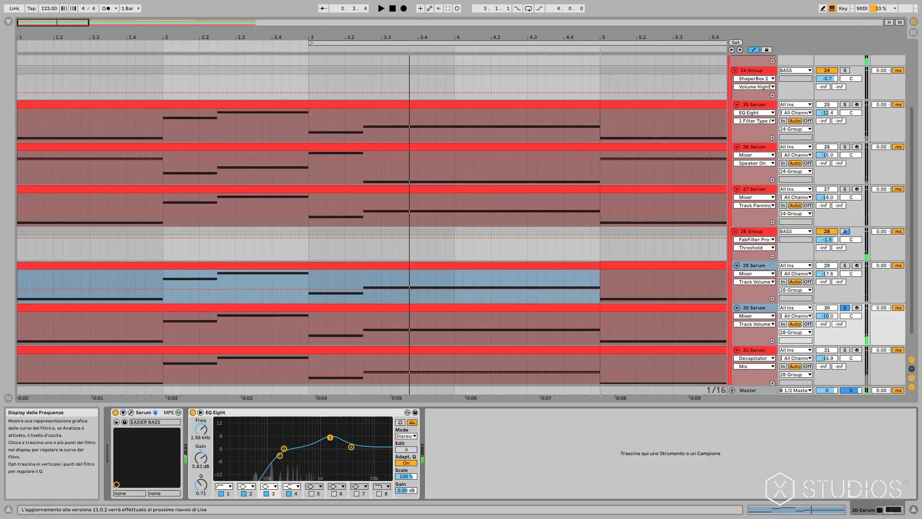
Set band 3 of EQ Eight on 30 Serum to a boost of about 6.32 dB at 1.63 kHz.
left_click_drag(330, 437, 331, 435)
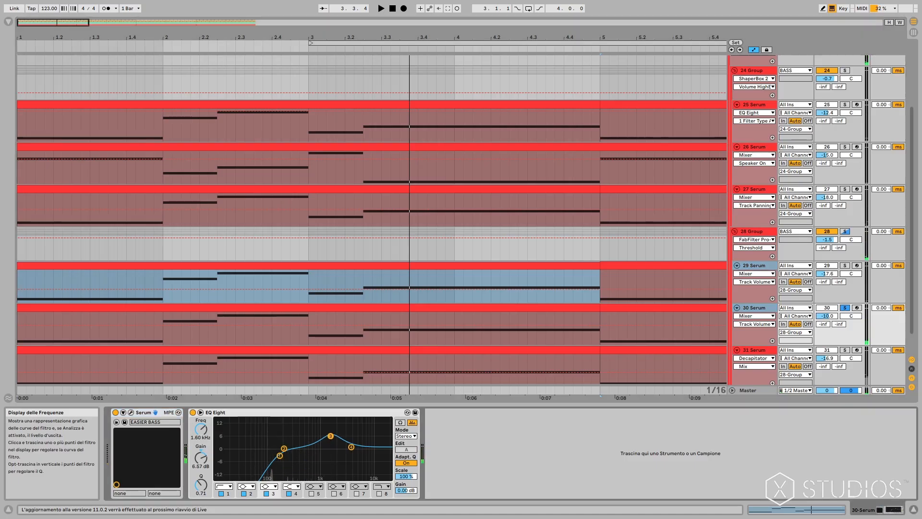
Examine the effects rack of the EASIER BASS patch on 30 Serum, from compressor and distortion through to EQ.
left_click(131, 413)
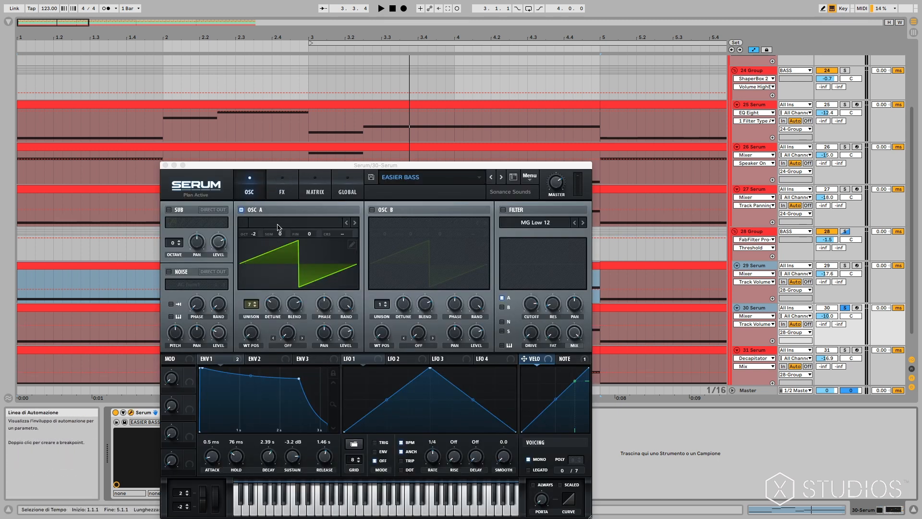
left_click(278, 191)
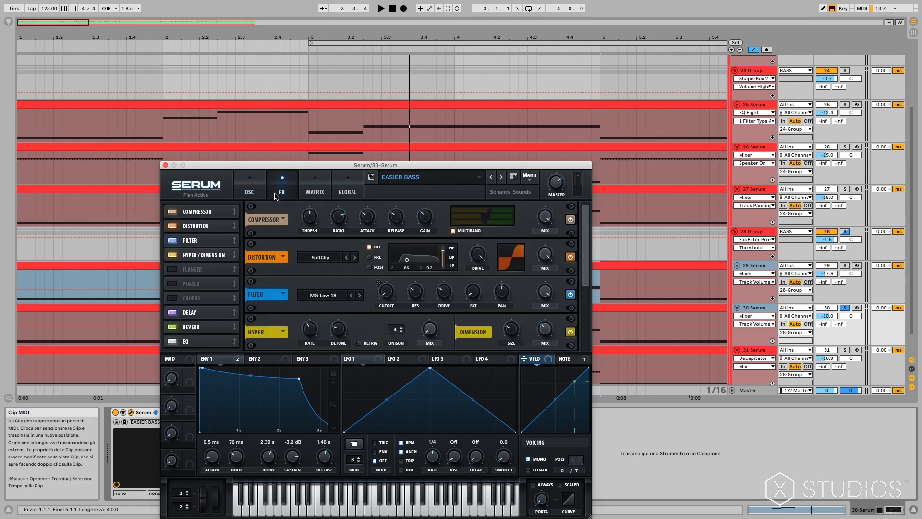
left_click(202, 256)
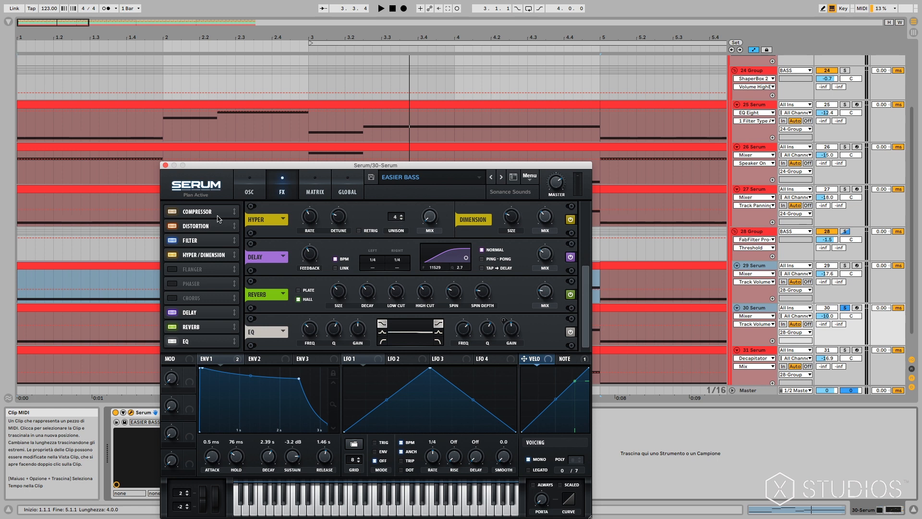
left_click(201, 241)
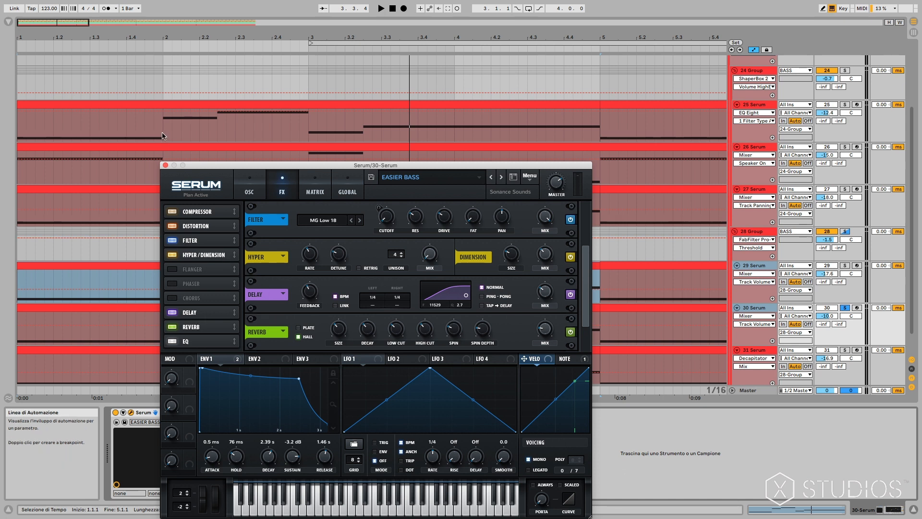
left_click(166, 165)
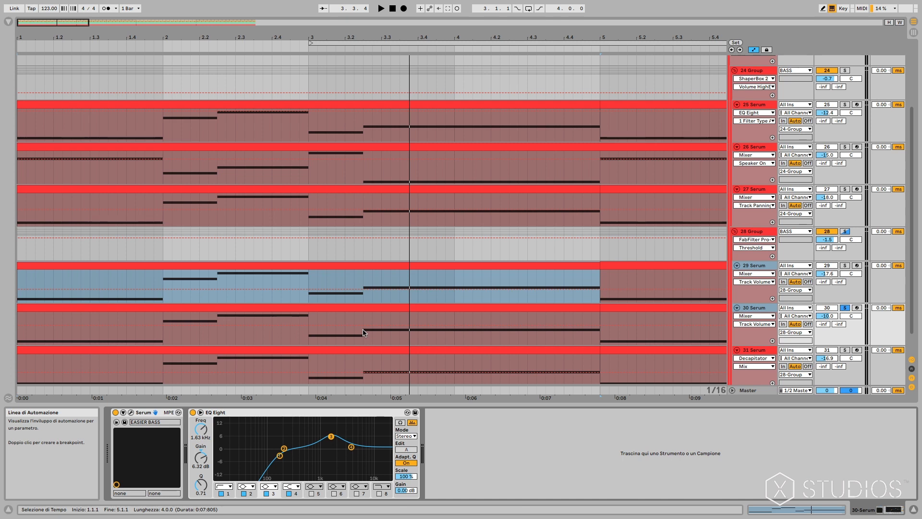
Select the MIDI clip on the 31 Serum track and solo that track.
left_click(380, 357)
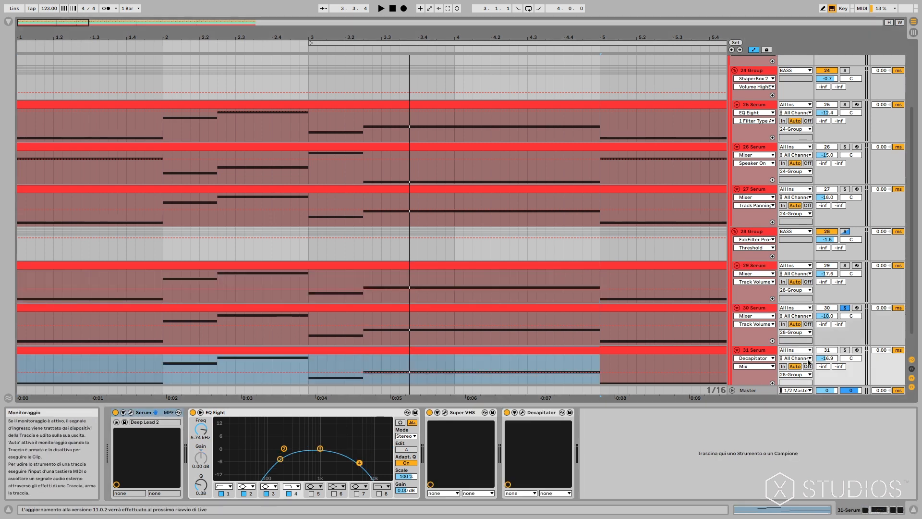
left_click(844, 350)
scroll(480, 375, "down", 1)
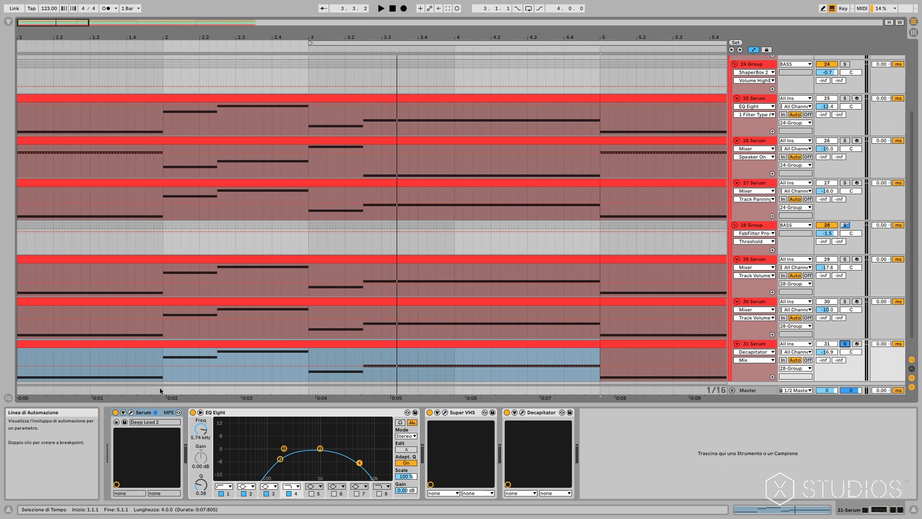
Examine the oscillator and effects settings of the Deep Lead 2 patch in the 31 Serum instrument.
left_click(131, 413)
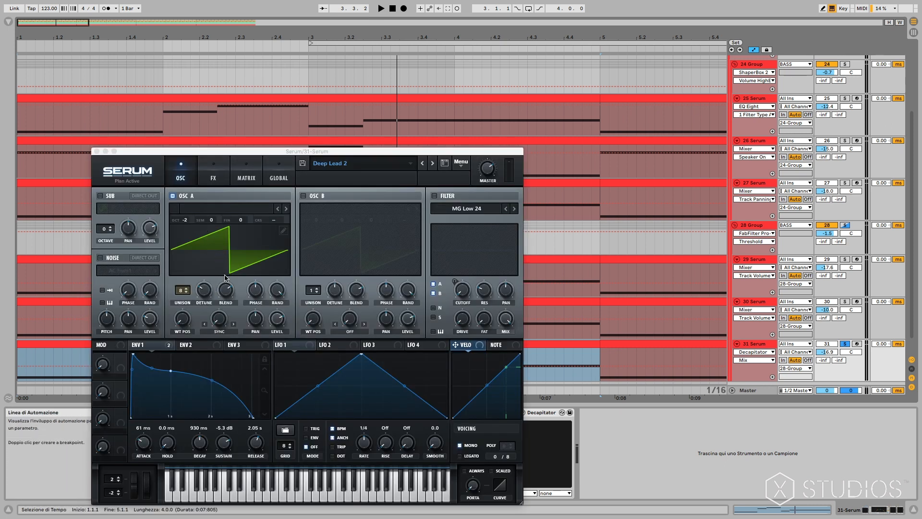
left_click(210, 176)
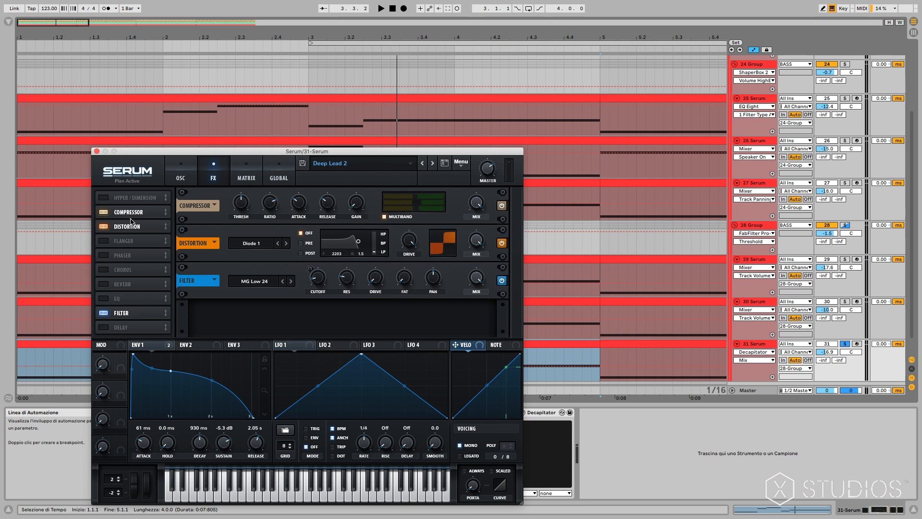
left_click(96, 152)
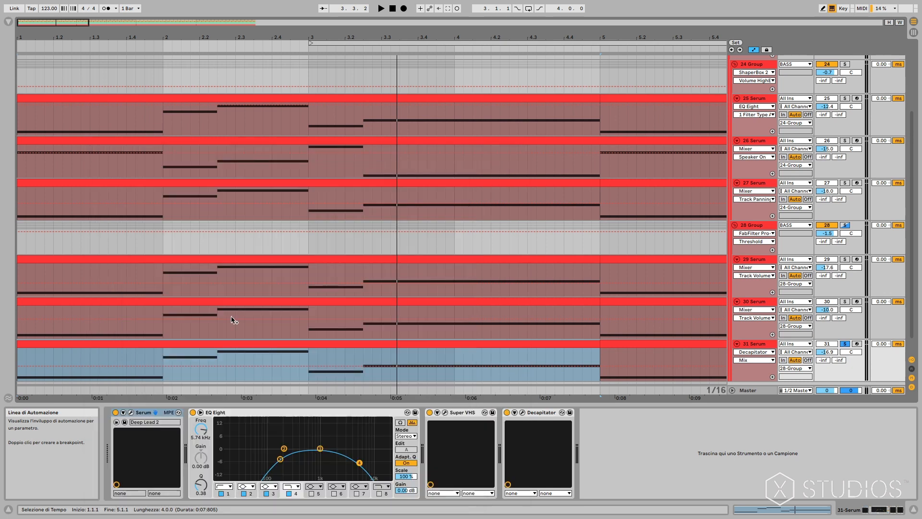
Open the Super VHS plug-in on 31 Serum to view its settings, moving its window slightly upward.
left_click(444, 413)
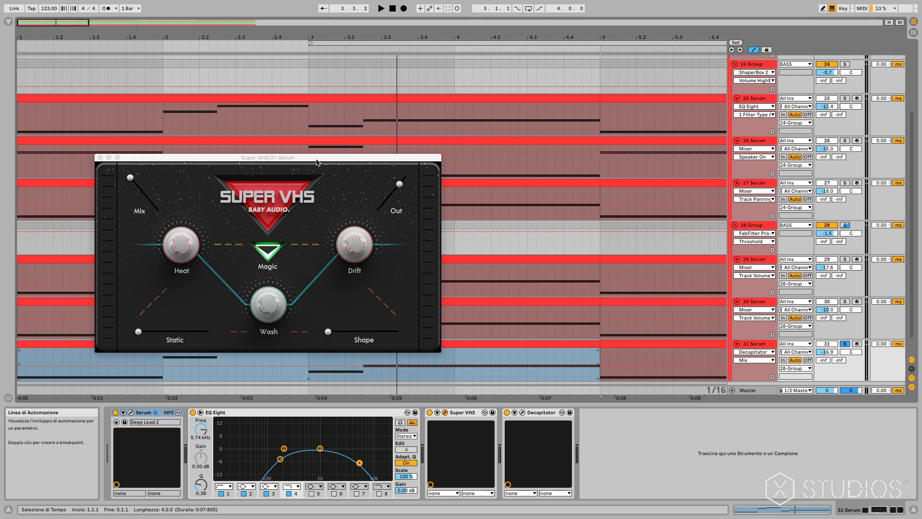
left_click_drag(317, 160, 315, 152)
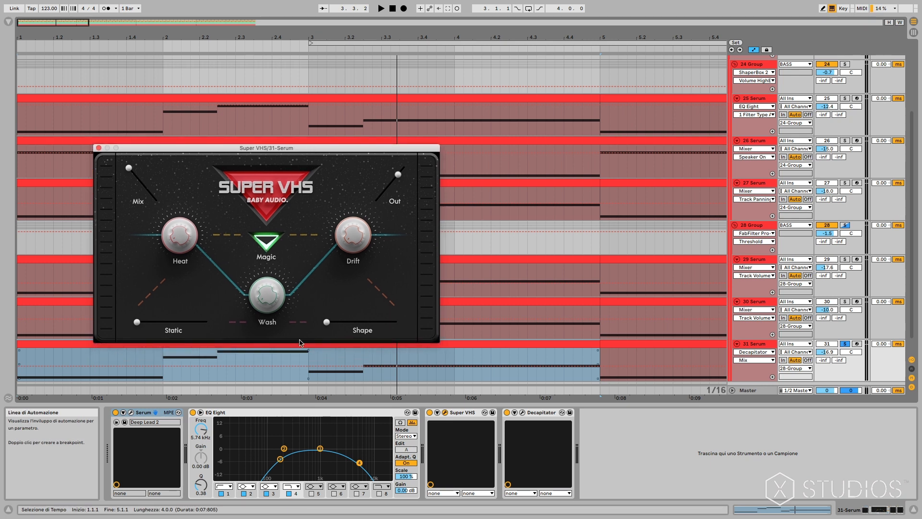
View the Decapitator settings on 31 Serum, moving its window clear of Super VHS, and close both plug-in windows.
left_click(523, 413)
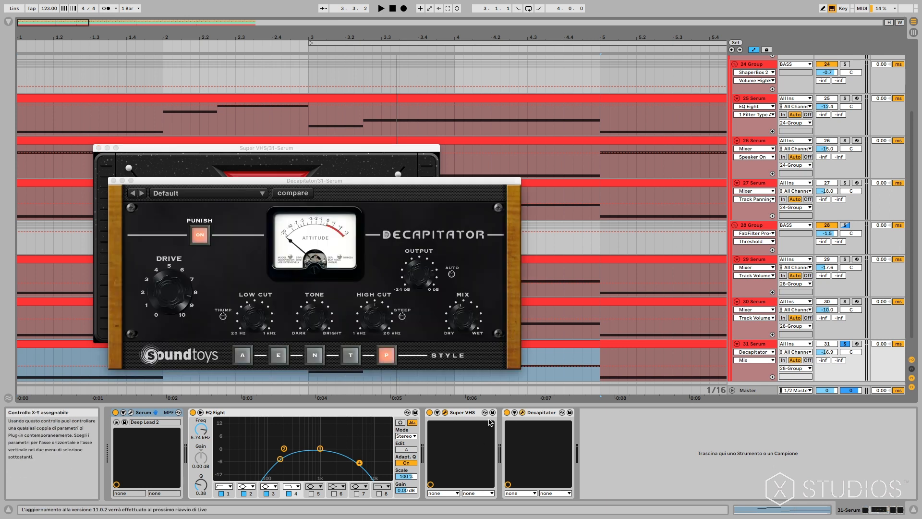
left_click_drag(231, 183, 302, 300)
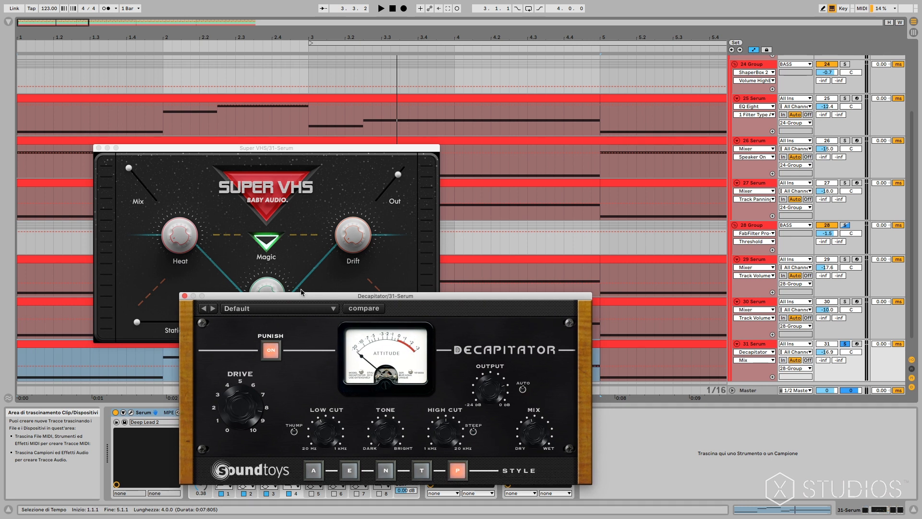
left_click(184, 296)
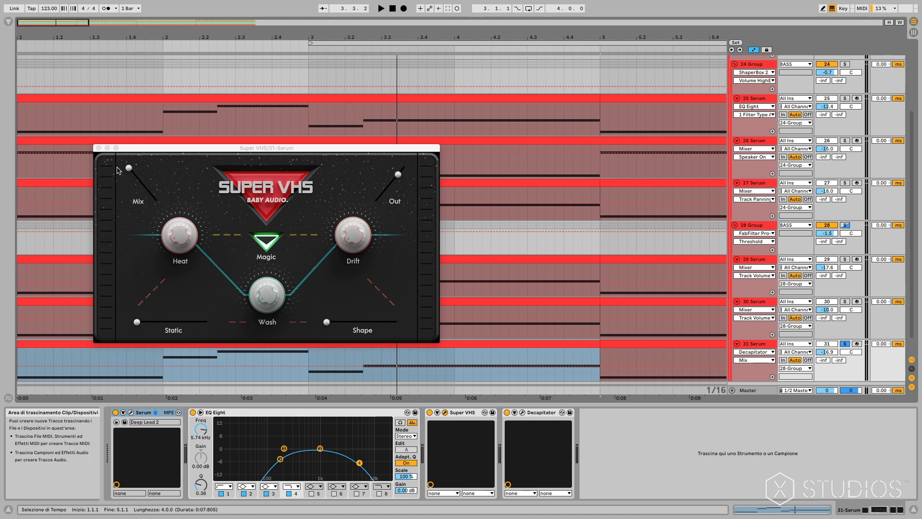
left_click(98, 147)
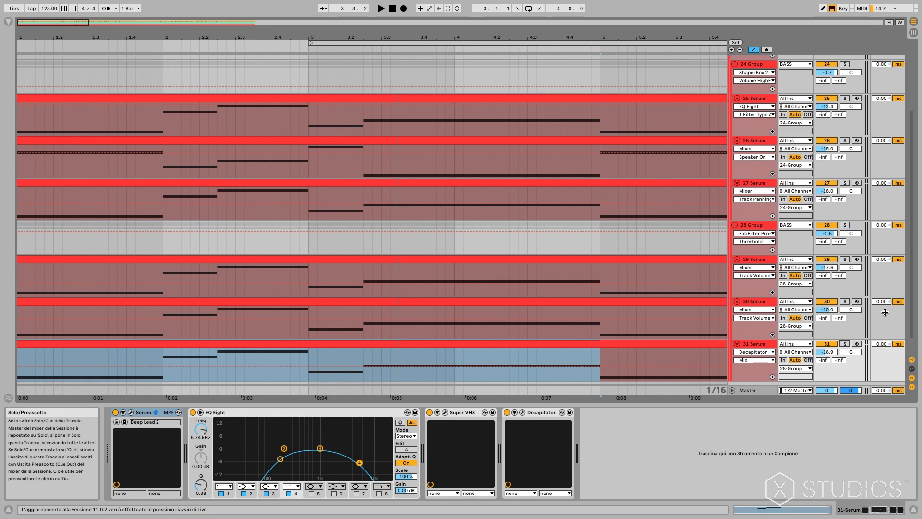
Collapse the BASS group and unfold the DRUMS group to reveal its individual tracks.
left_click_drag(911, 315, 912, 242)
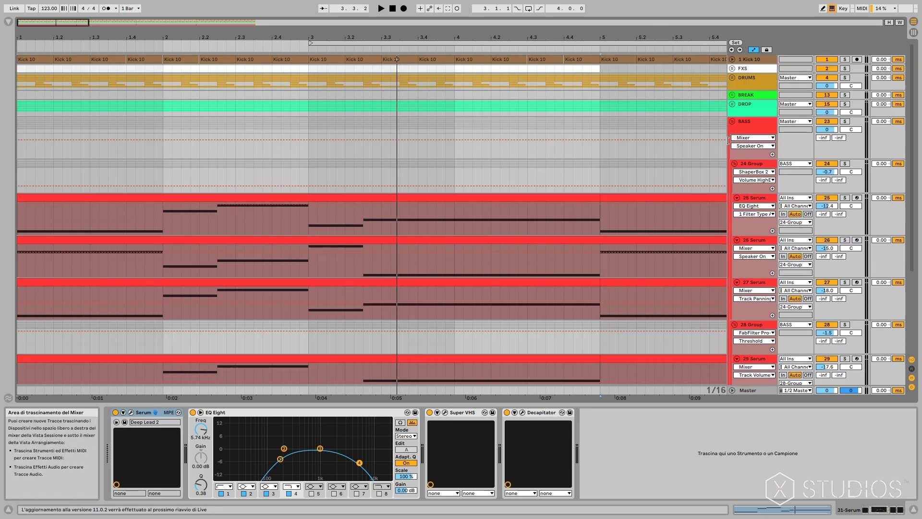
left_click(731, 124)
left_click(732, 122)
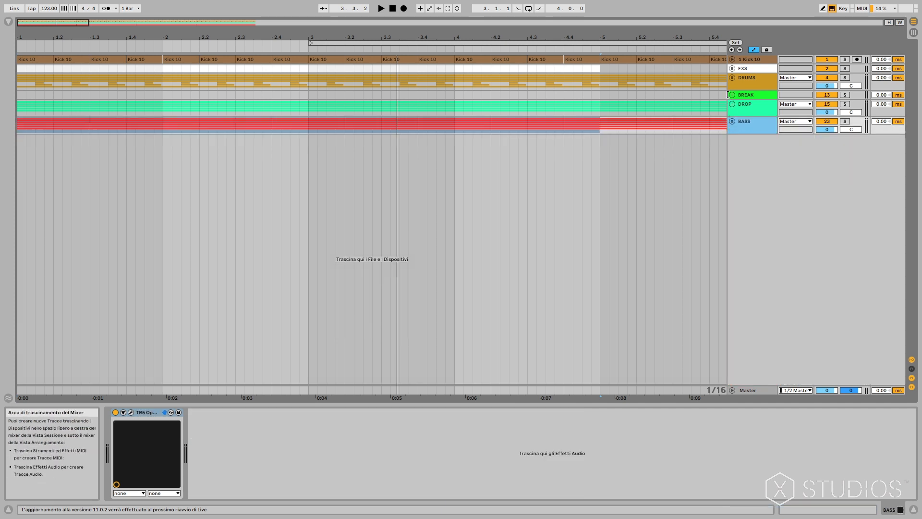
left_click(732, 77)
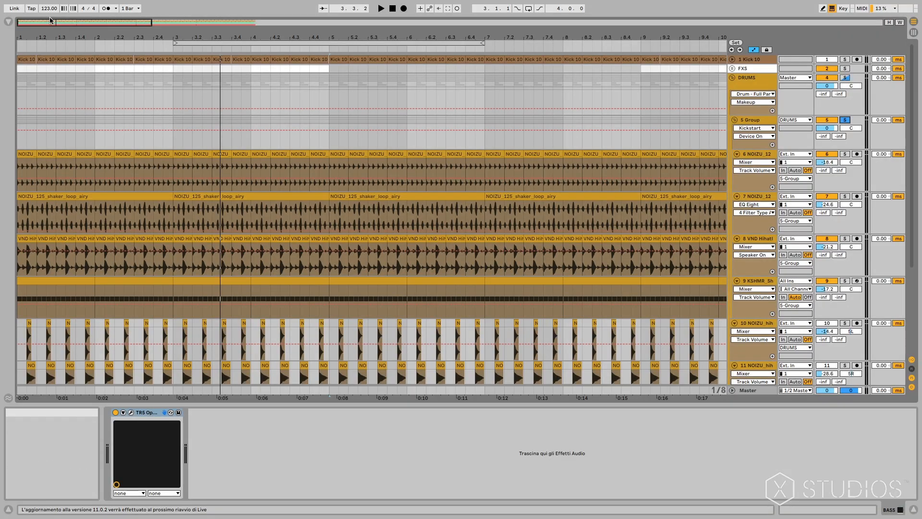
Select the first hi-hat loop clip on track 6 and audition tracks 6 and 7 one after the other in solo.
left_click_drag(50, 22, 51, 31)
left_click(21, 153)
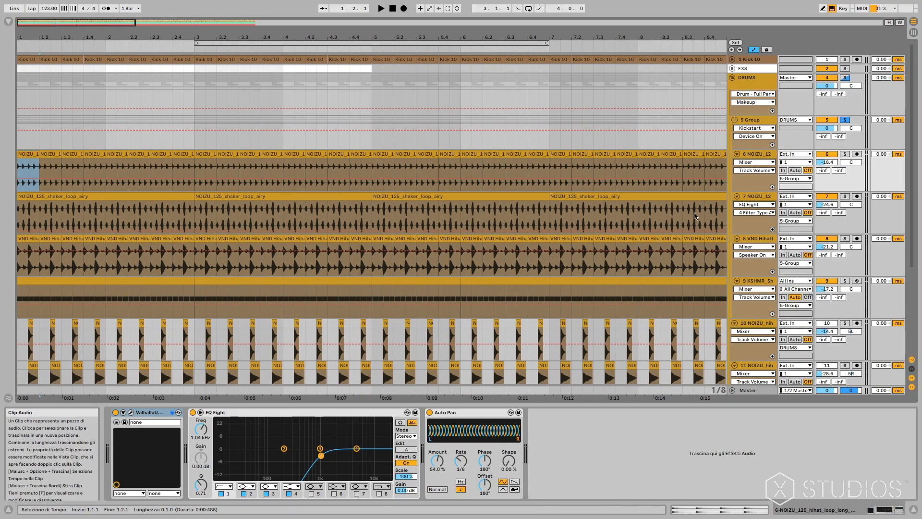
left_click(848, 154)
key("space")
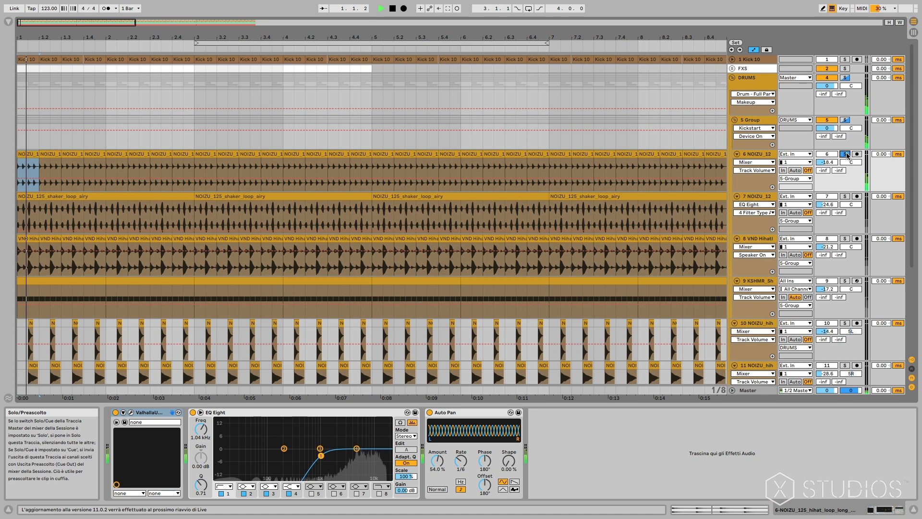
left_click(846, 196)
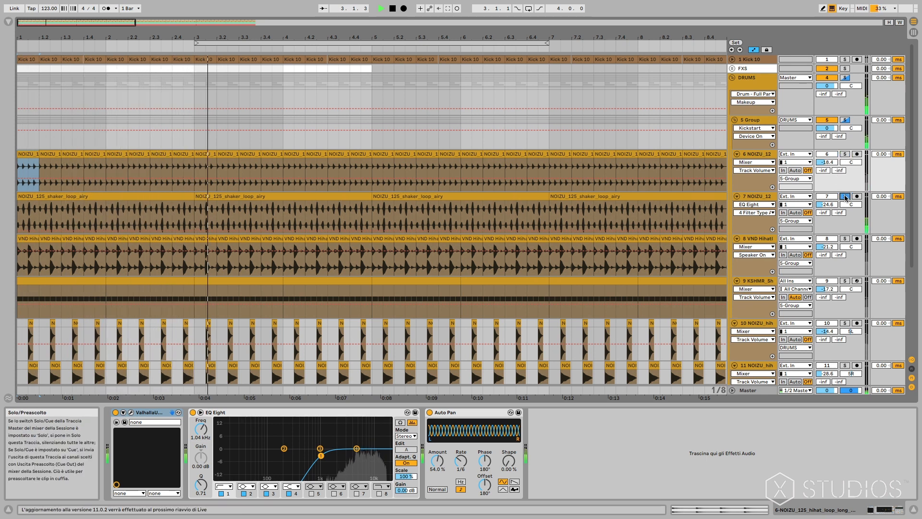
key("space")
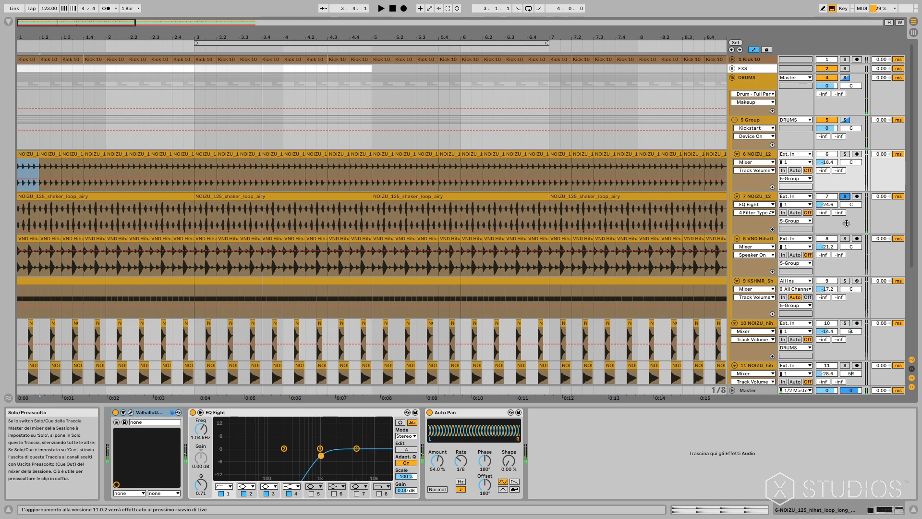
Audition the VND hi-hat loop on track 8 and the KSHMR layer on track 9, each in solo.
left_click(845, 238)
key("space")
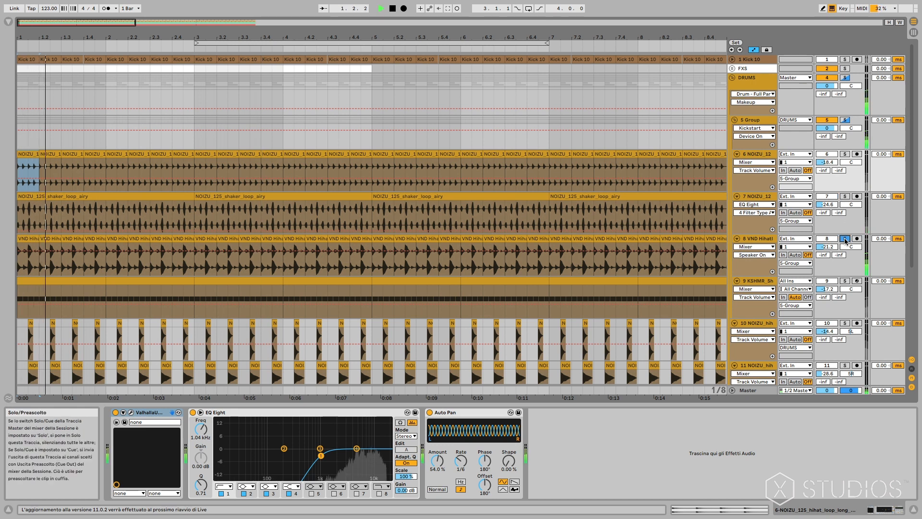
key("space")
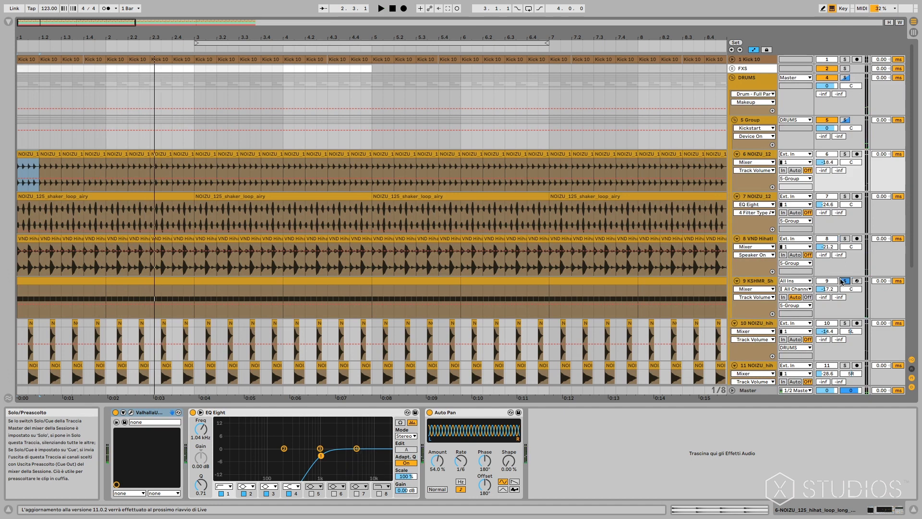
key("space")
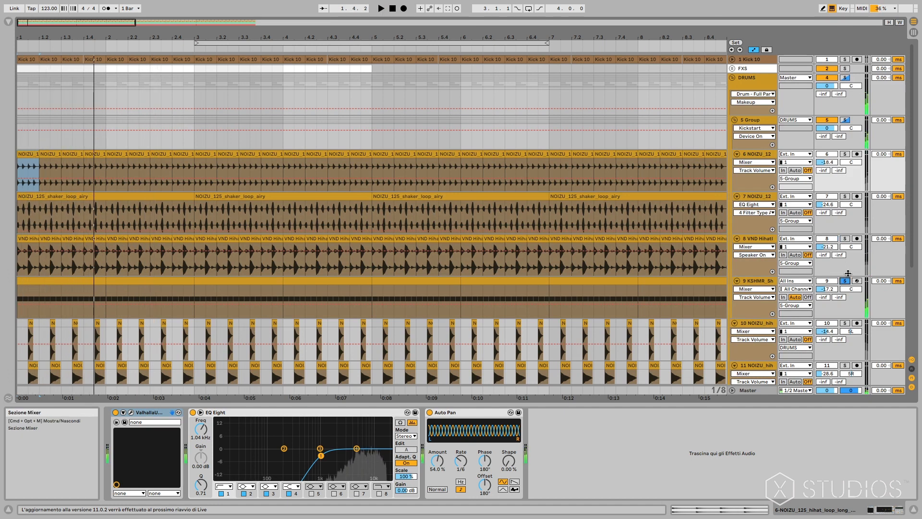
Audition the one-shot hi-hat tracks 11 and 10 in solo.
scroll(779, 266, "down", 2)
left_click(844, 283)
key("space")
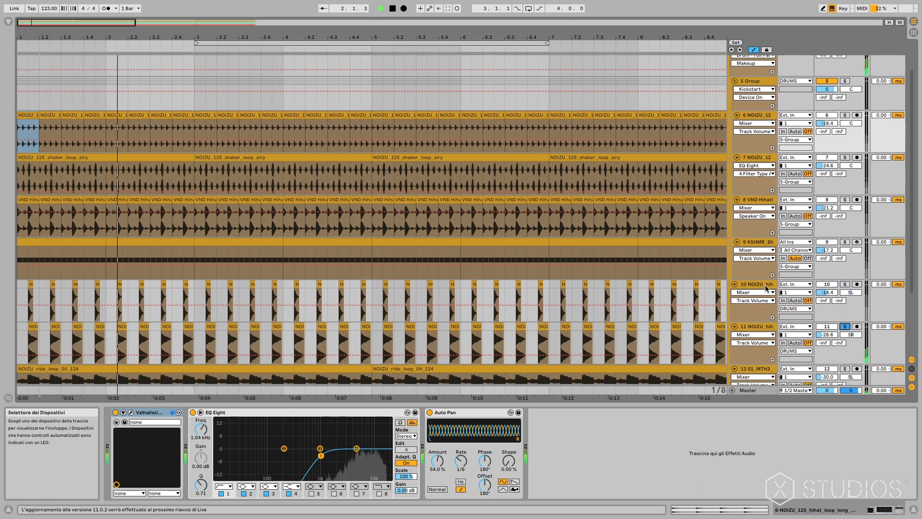
left_click(844, 287)
left_click(844, 285)
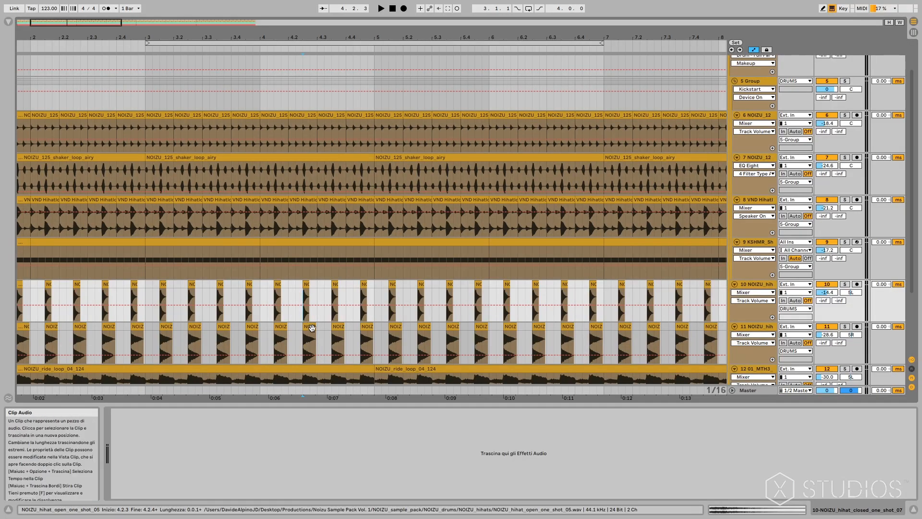
Solo track 12, select its first NOIZU_ride_loop_04_124 clip and play it.
scroll(279, 370, "down", 1)
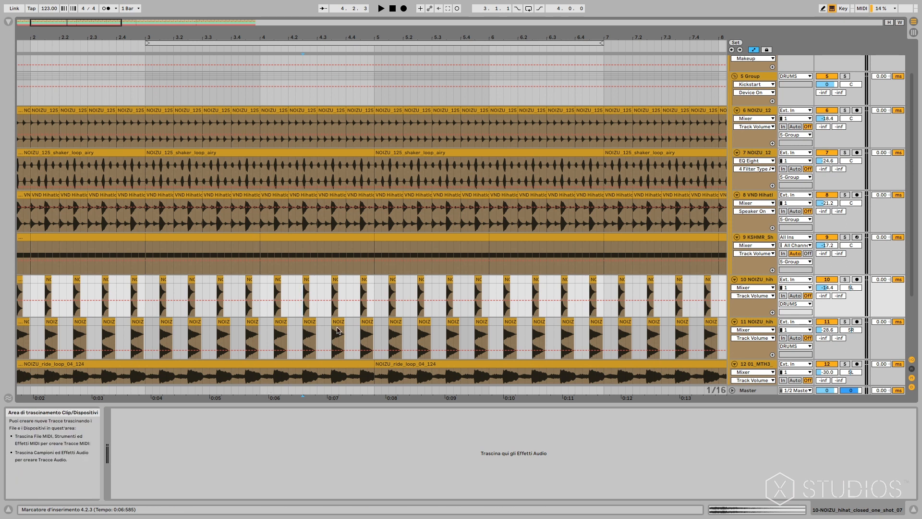
scroll(338, 330, "down", 4)
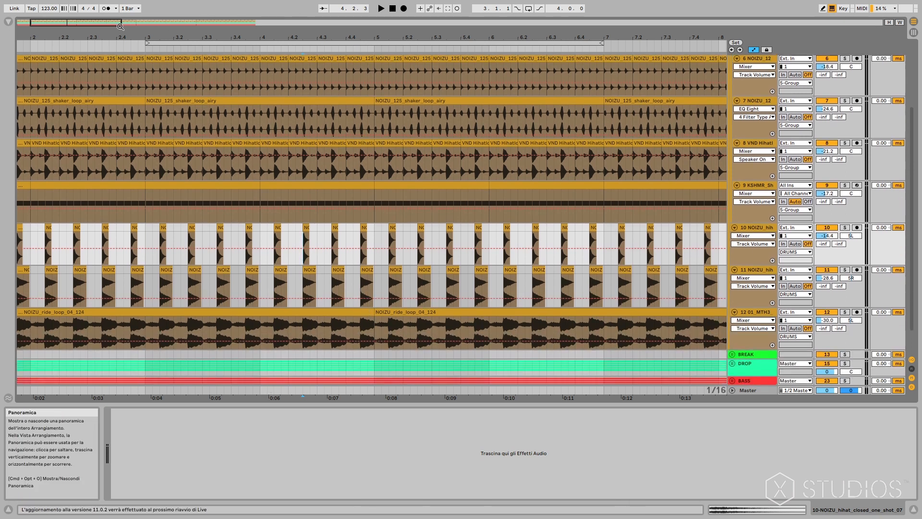
left_click_drag(120, 27, 111, 27)
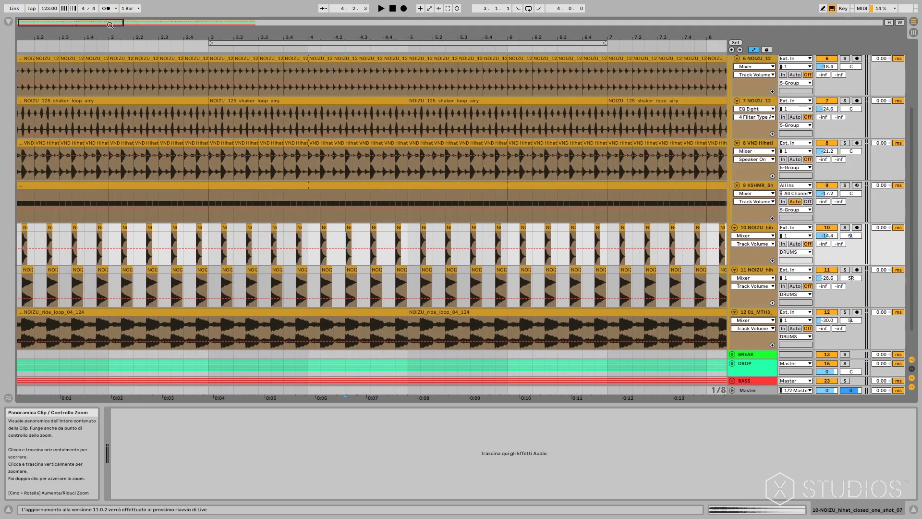
left_click(846, 313)
left_click(378, 313)
key("space")
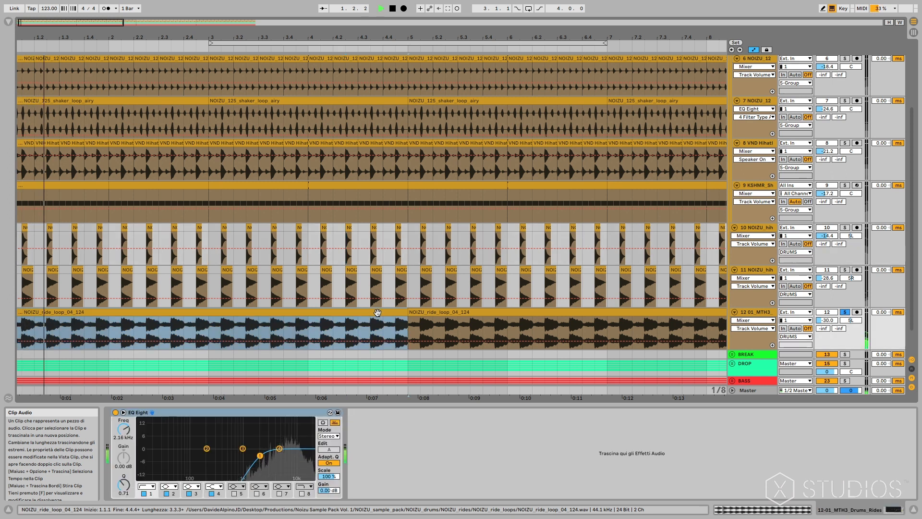
Stop the ride loop and solo the DRUMS group to audition all drum layers together.
scroll(433, 217, "up", 4)
key("space")
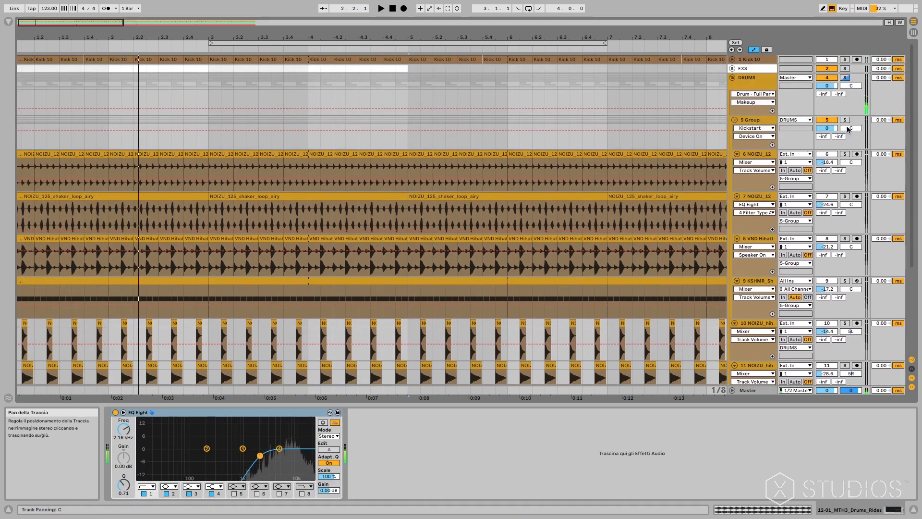
left_click(846, 78)
key("space")
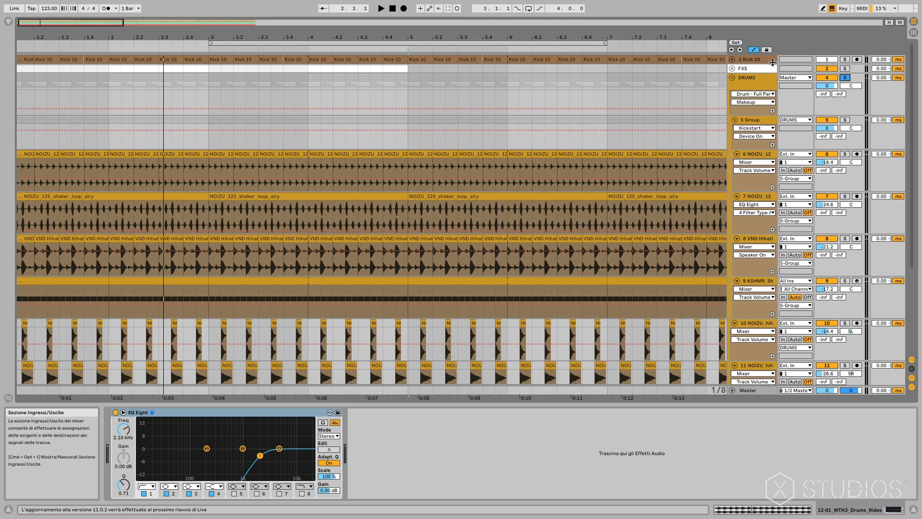
Expand the 1 Kick 10 track, select its first clip to view its effects, and check the DRUMS group's compressor.
left_click(733, 59)
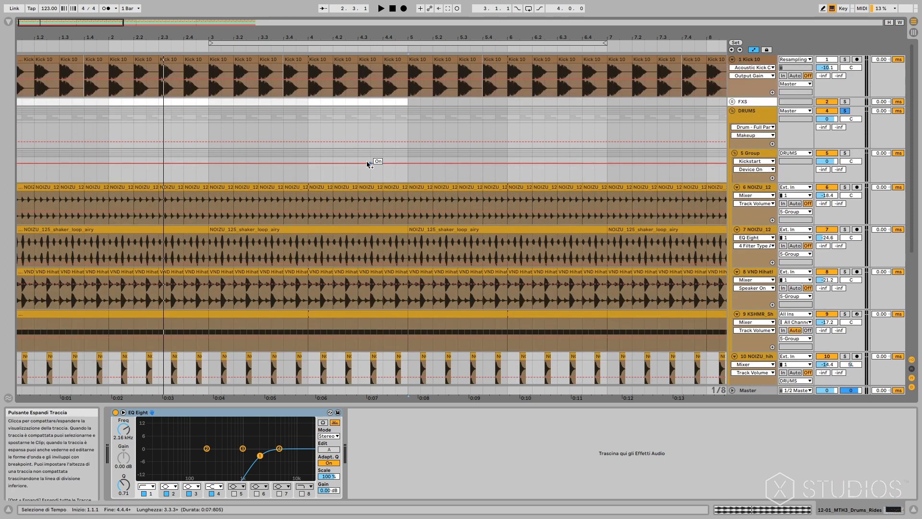
left_click_drag(49, 21, 28, 23)
left_click(50, 59)
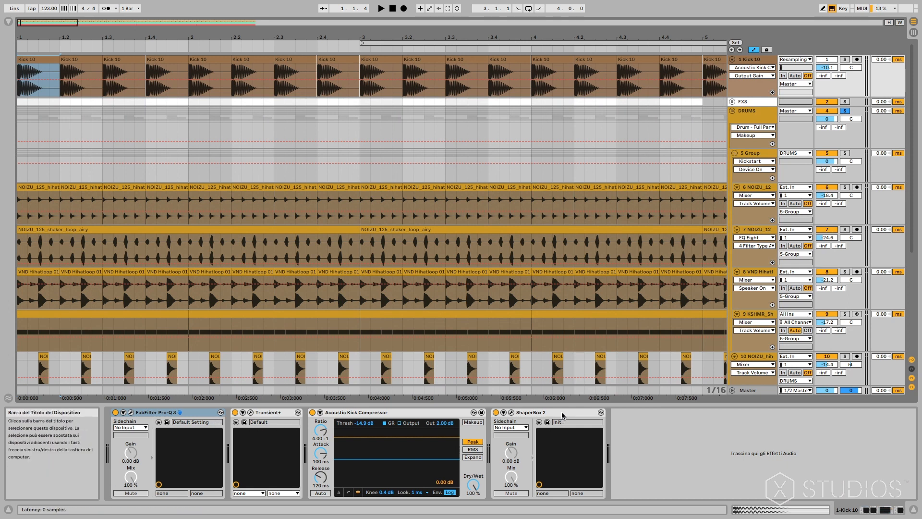
left_click(691, 139)
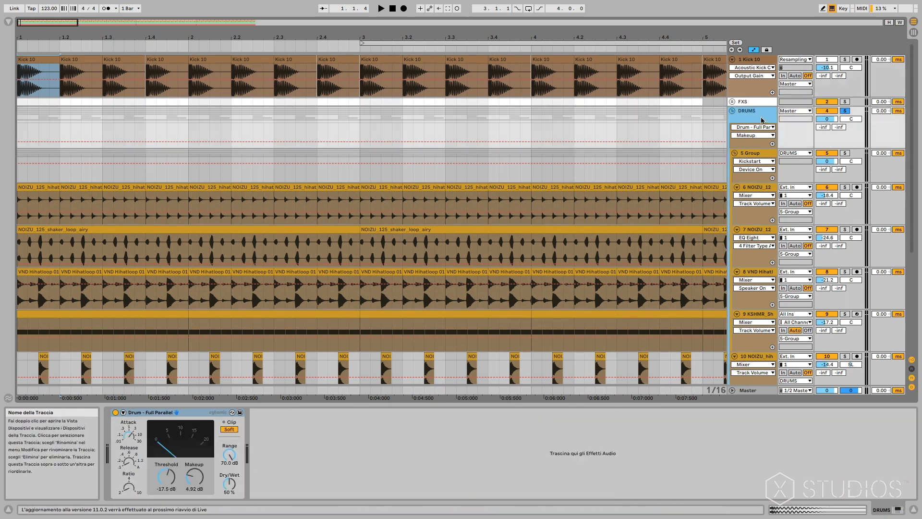
Reselect the first kick clip, audition the soloed kick track, and view its Transient+ settings before closing that window.
left_click(40, 72)
left_click(56, 60)
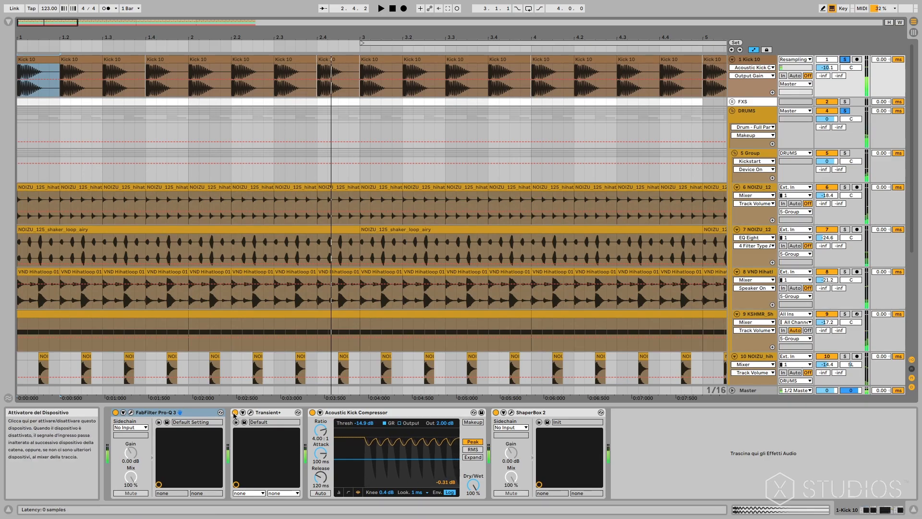
left_click(250, 413)
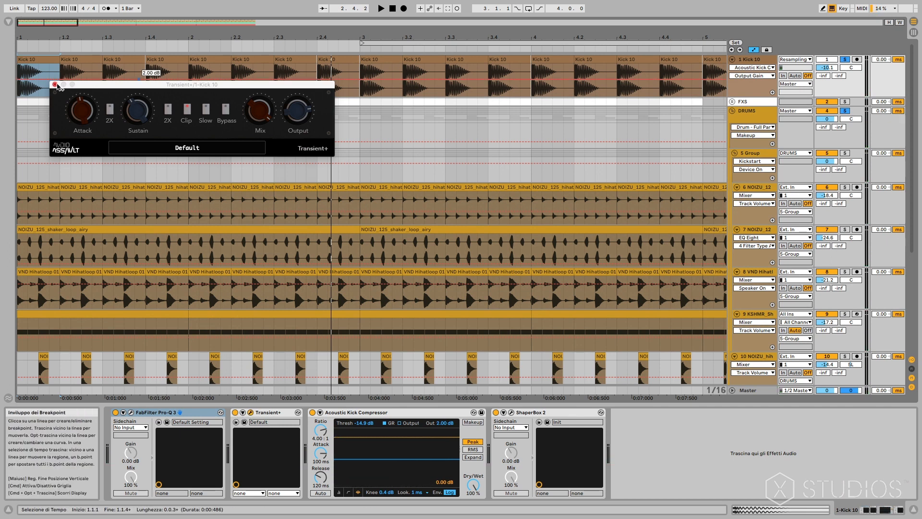
left_click(55, 84)
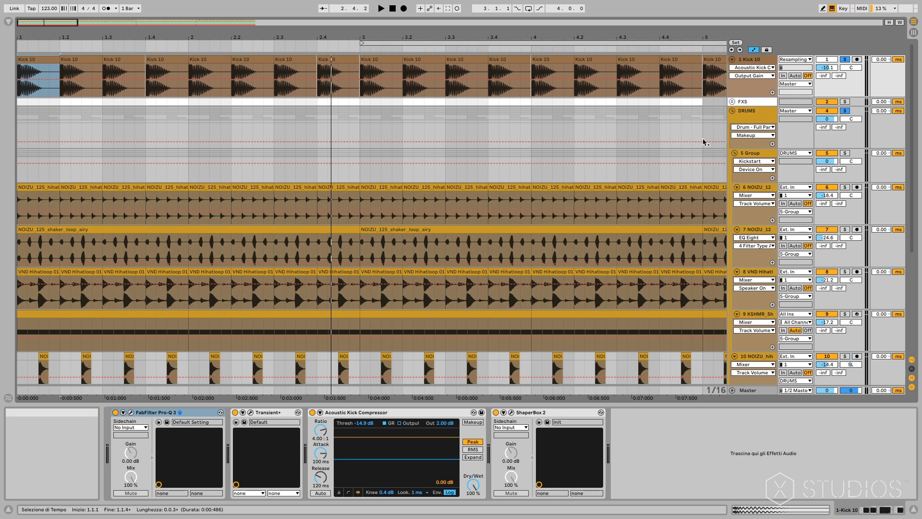
Add the BASS group to the soloed tracks and audition kick, drums and bass together.
scroll(842, 354, "down", 5)
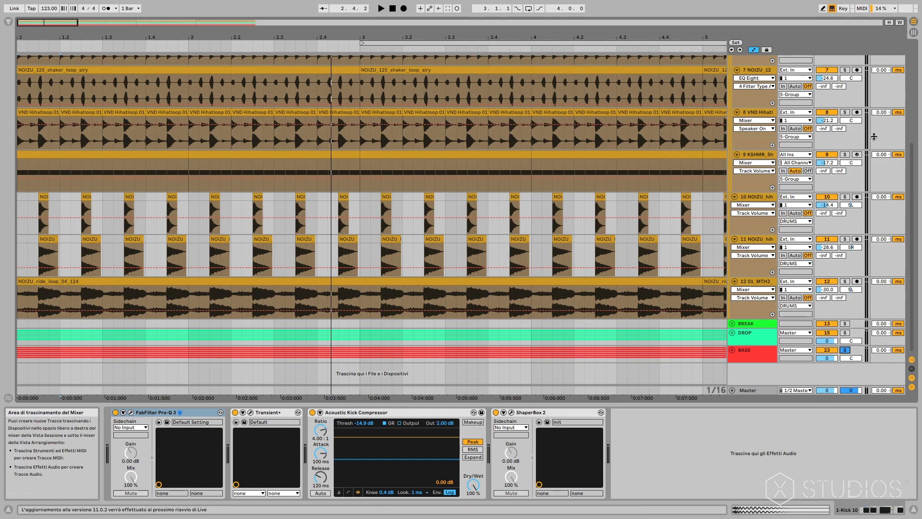
scroll(873, 137, "up", 5)
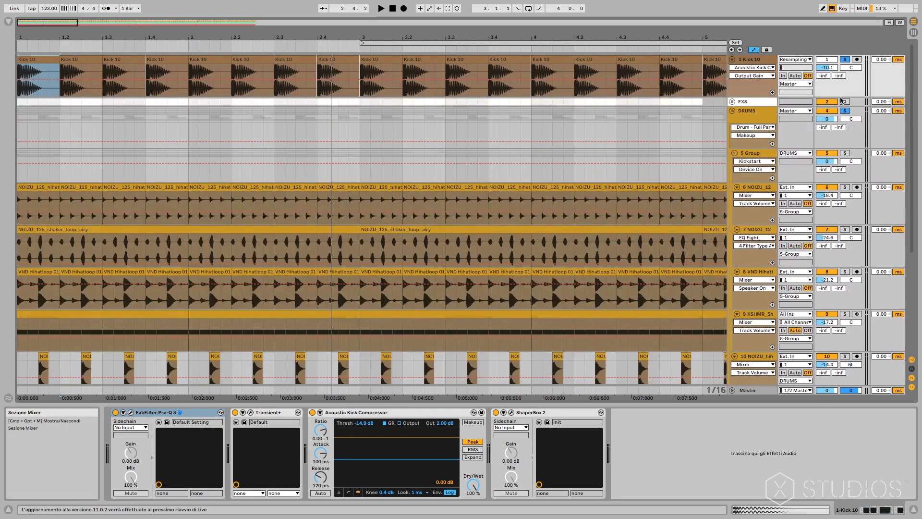
key("space")
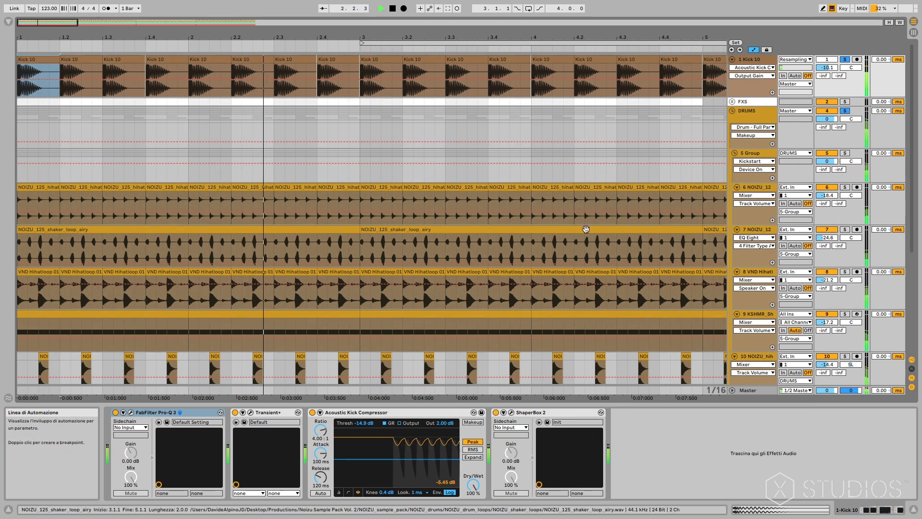
scroll(586, 230, "down", 5)
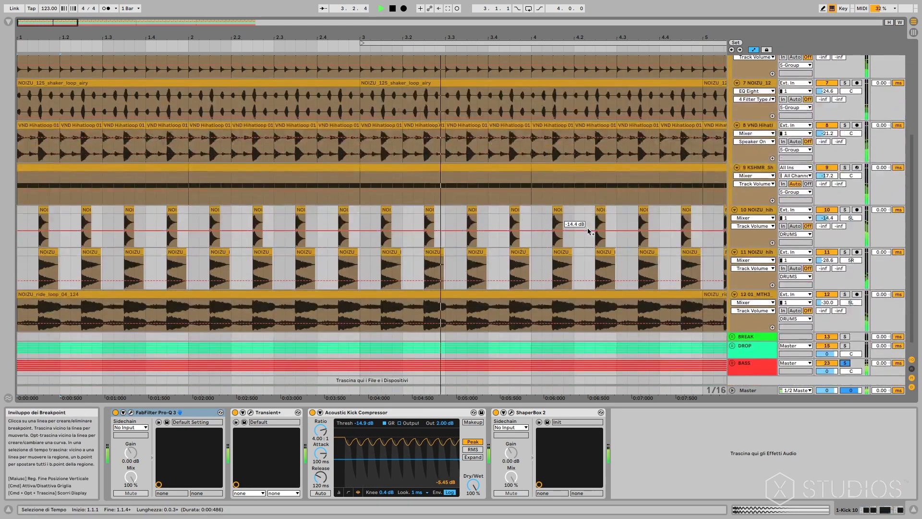
key("space")
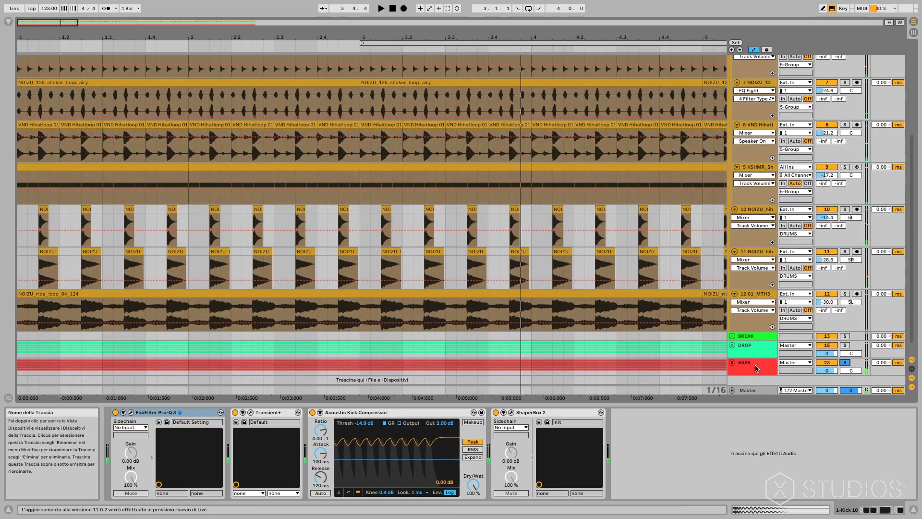
Unfold the DROP group and select the MIDI clip on the 16 Piano V2 track to show its device chain.
left_click(732, 345)
scroll(703, 331, "down", 3)
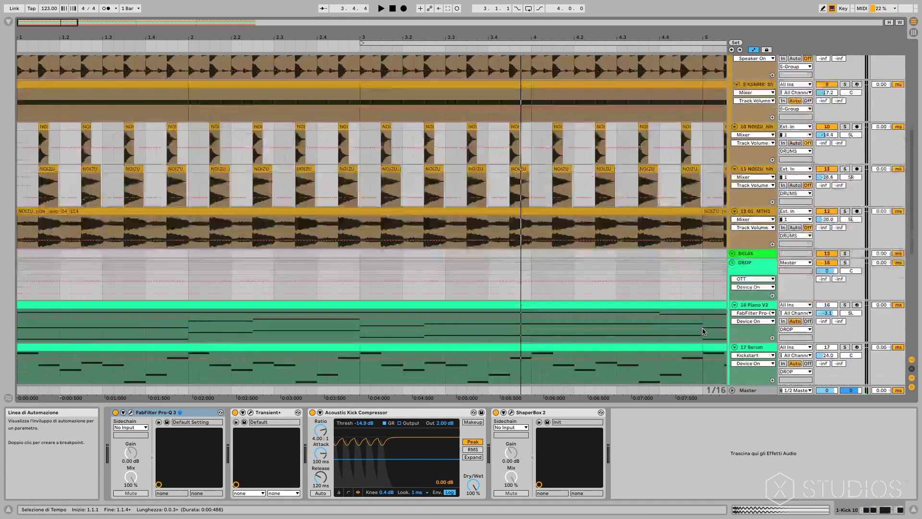
left_click(650, 305)
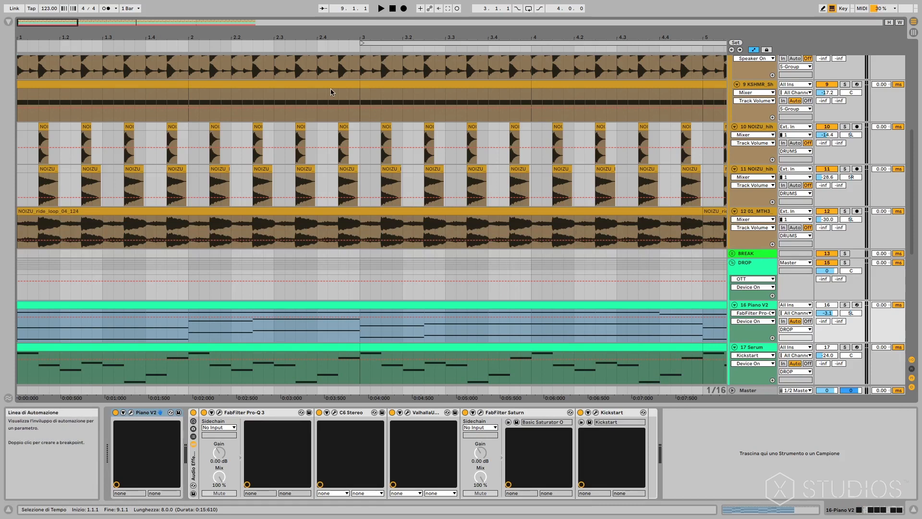
Select the clip on the 20 Solina V2 track to show its devices and audition that track soloed.
scroll(392, 313, "down", 7)
scroll(396, 314, "up", 5)
scroll(399, 315, "down", 6)
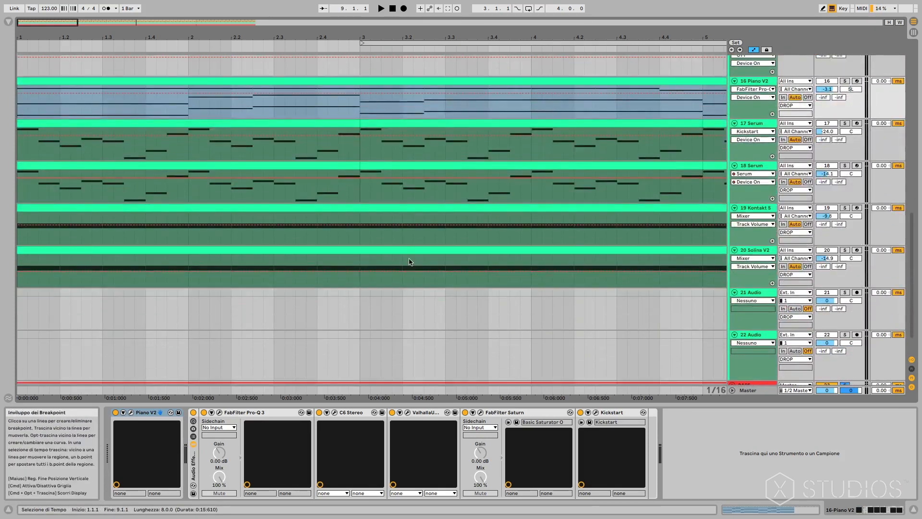
left_click(408, 255)
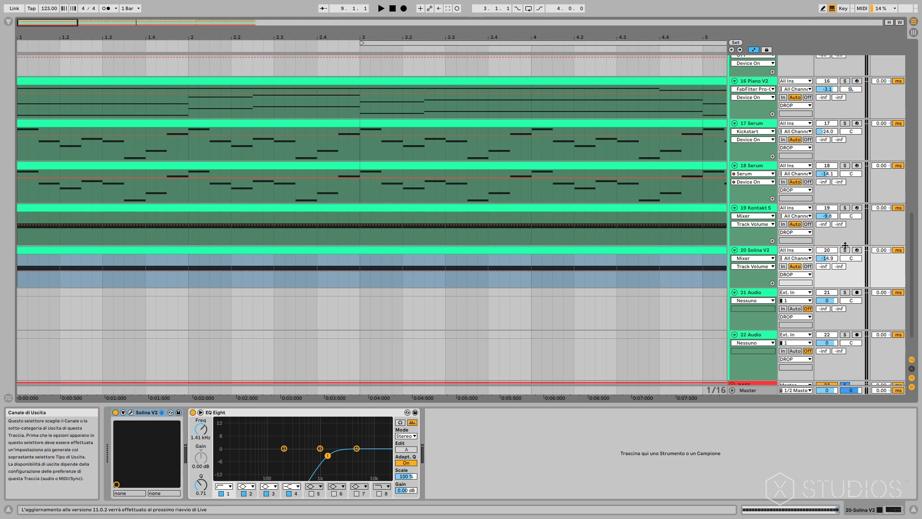
key("space")
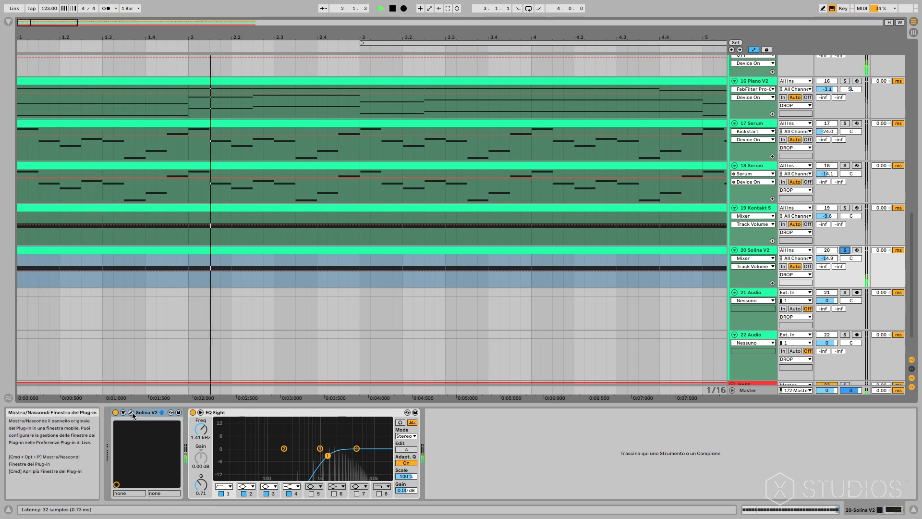
key("space")
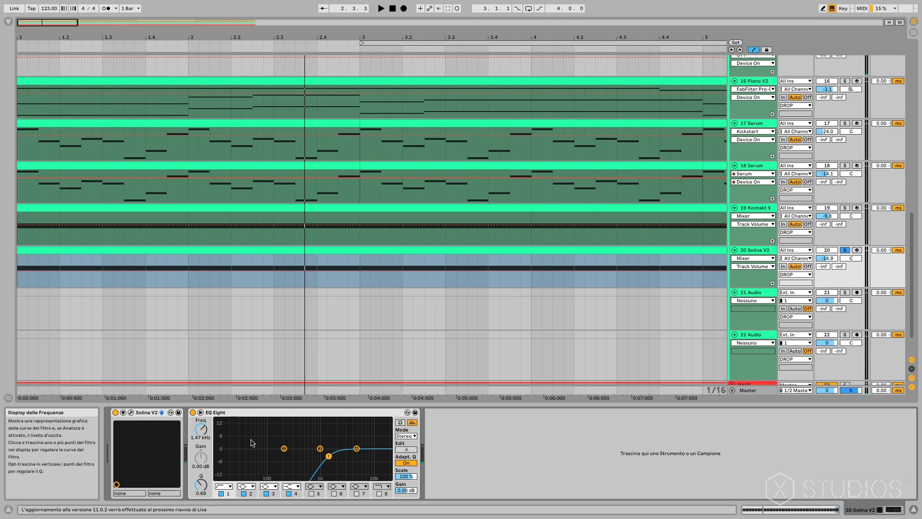
View the Solina V2 instrument's main and advanced synth controls in its plug-in window, and close the window.
left_click(131, 413)
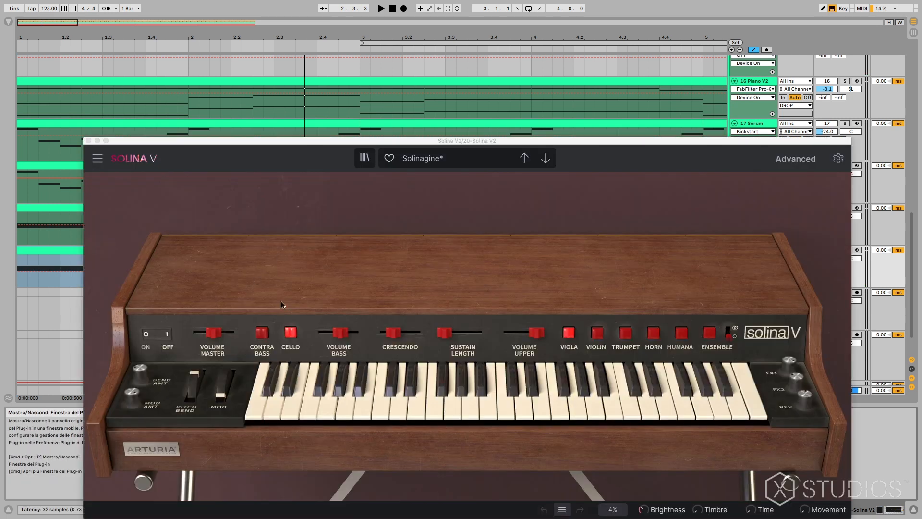
left_click(469, 141)
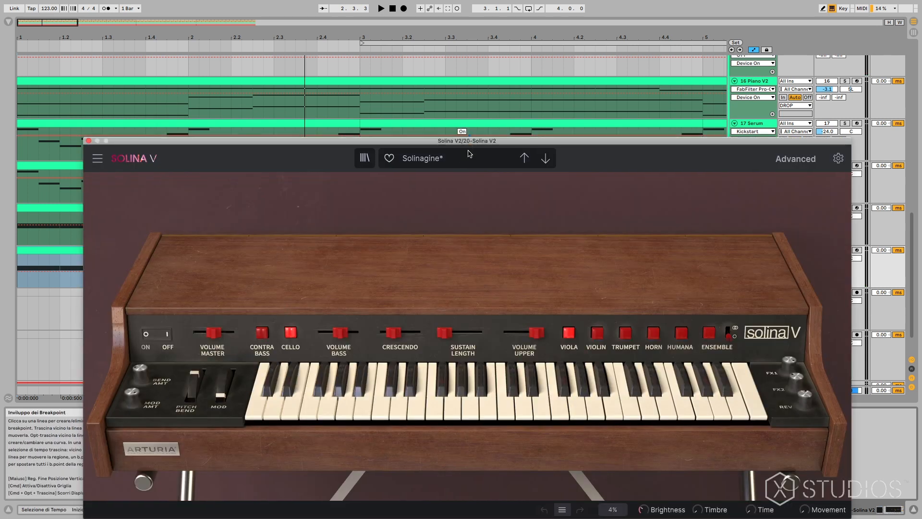
left_click_drag(469, 142, 421, 104)
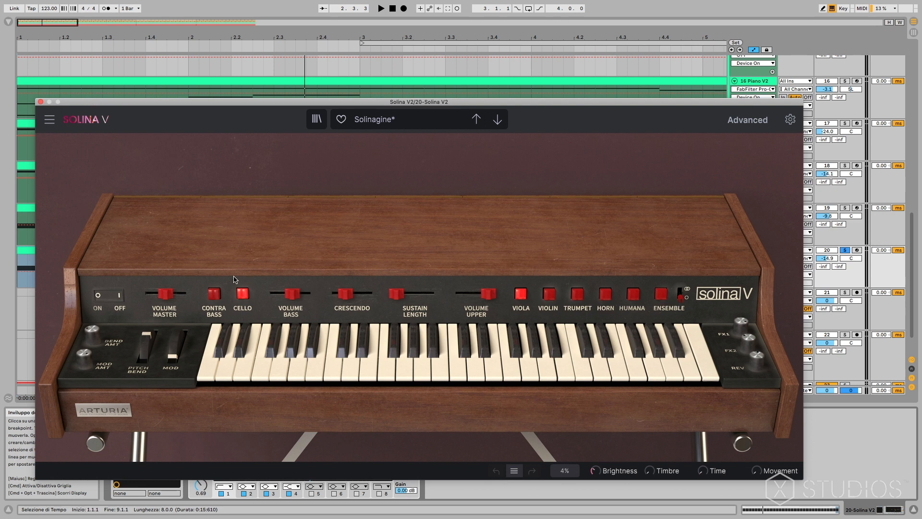
left_click(353, 236)
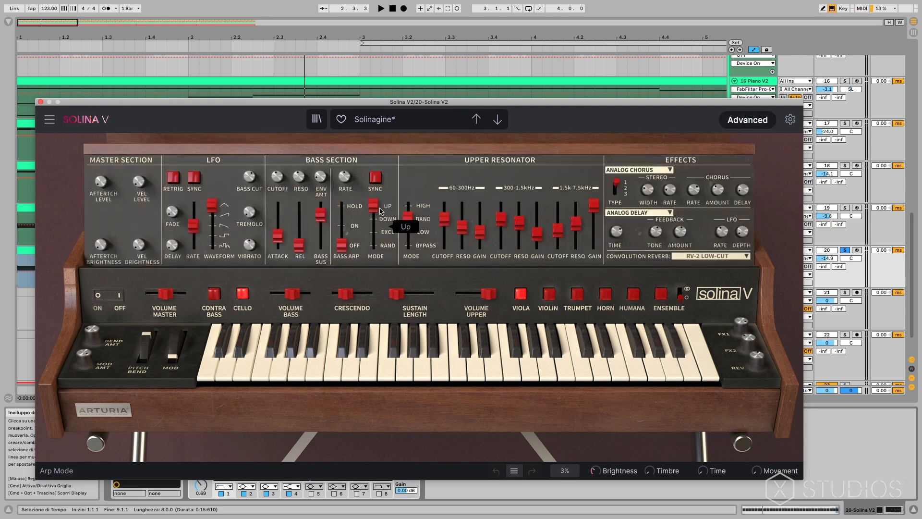
left_click(41, 102)
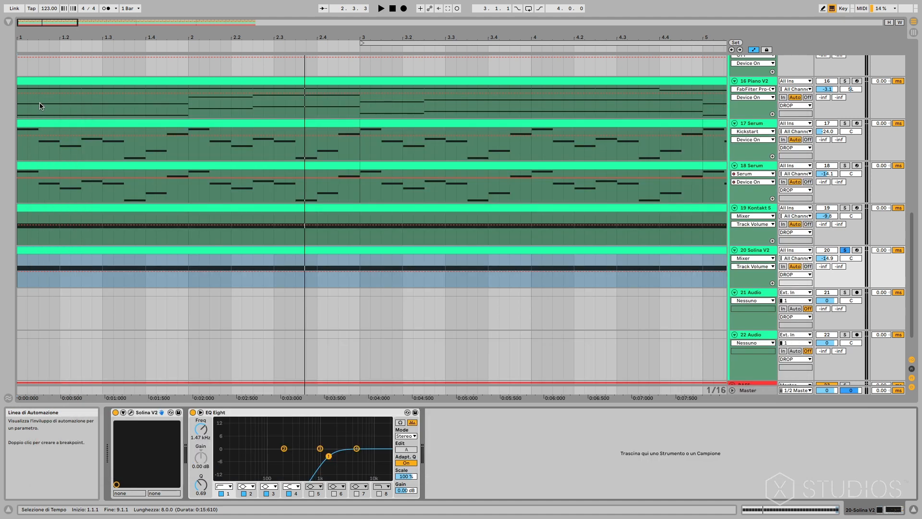
Solo the 19 Kontakt 5 track and view its Choirint instrument in the Kontakt window before closing it.
left_click(845, 208)
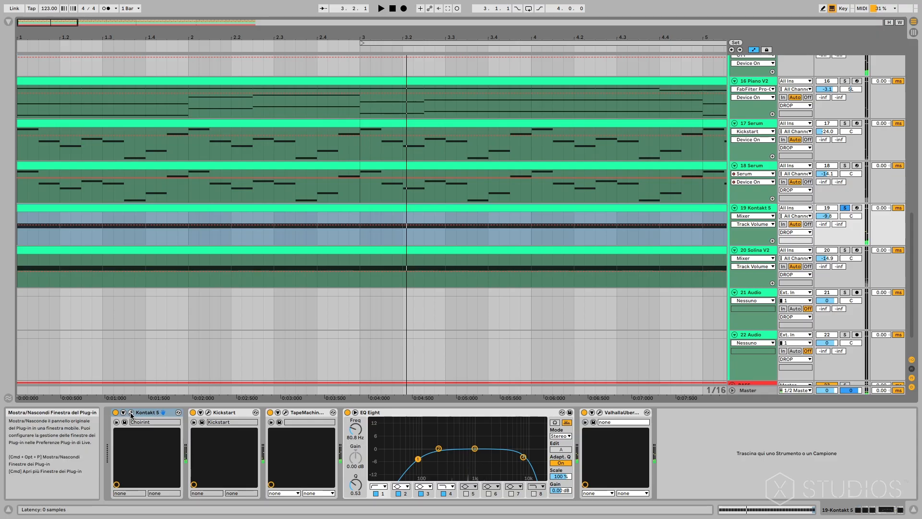
left_click(131, 412)
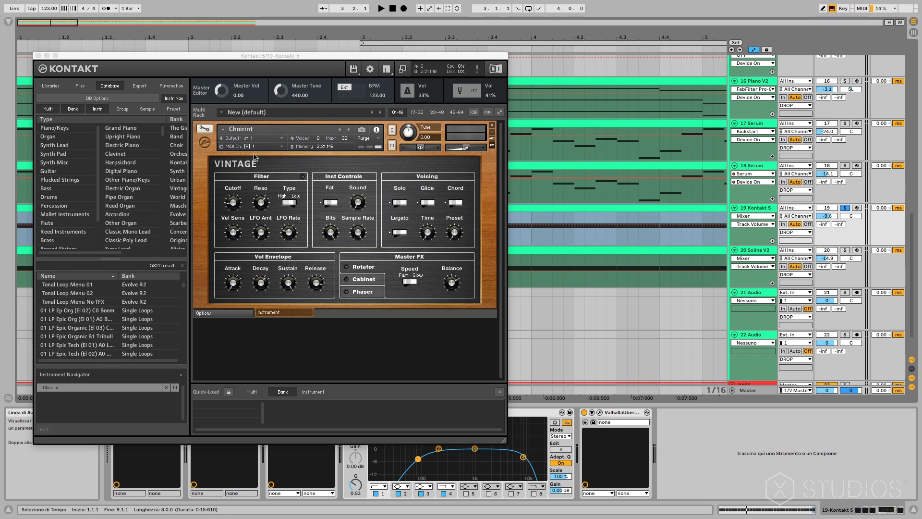
left_click(38, 56)
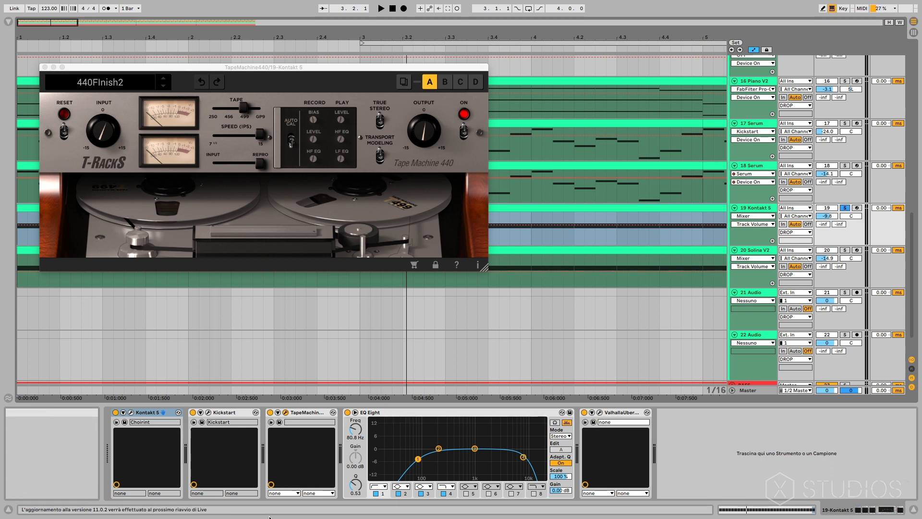
Check the Kontakt track's EQ Eight and open ValhallaÜberMod, moving its window clear of the Tape Machine 440 controls.
left_click(384, 414)
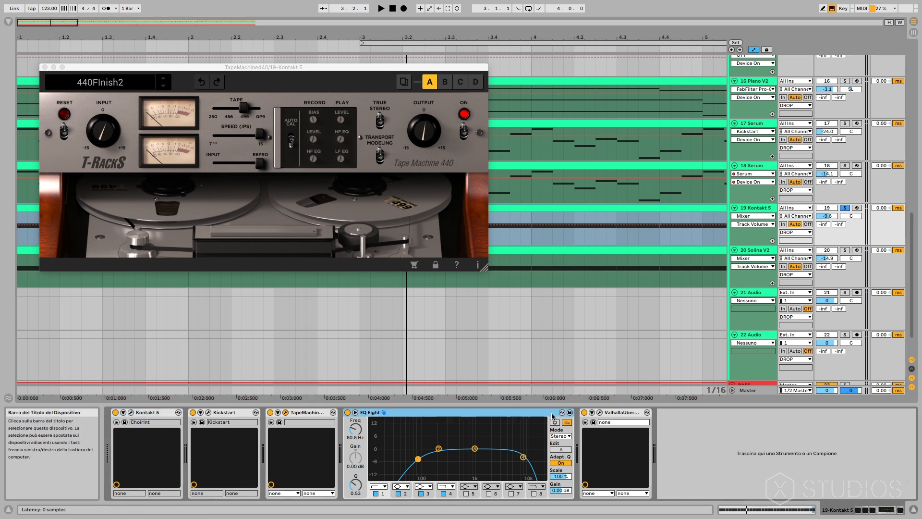
left_click(599, 413)
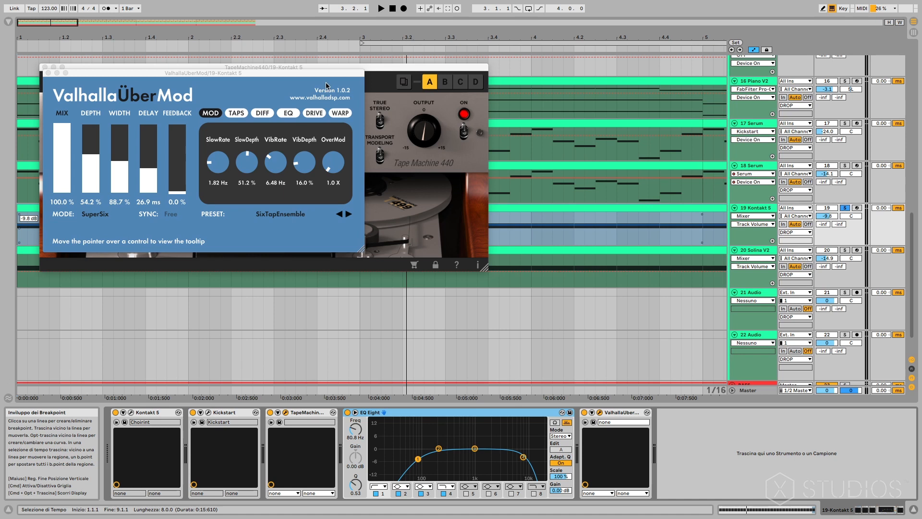
left_click_drag(325, 77, 439, 182)
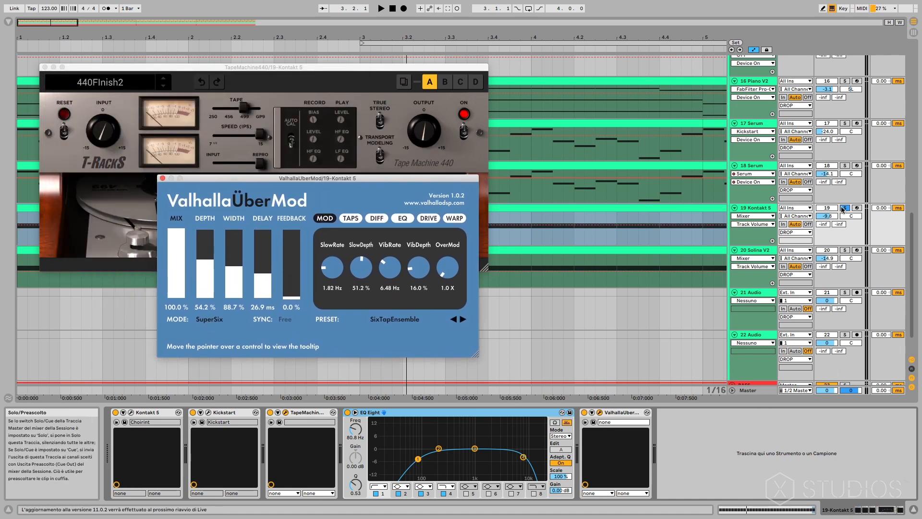
Audition the soloed Kontakt track with ValhallaÜberMod active and with it switched off.
key("space")
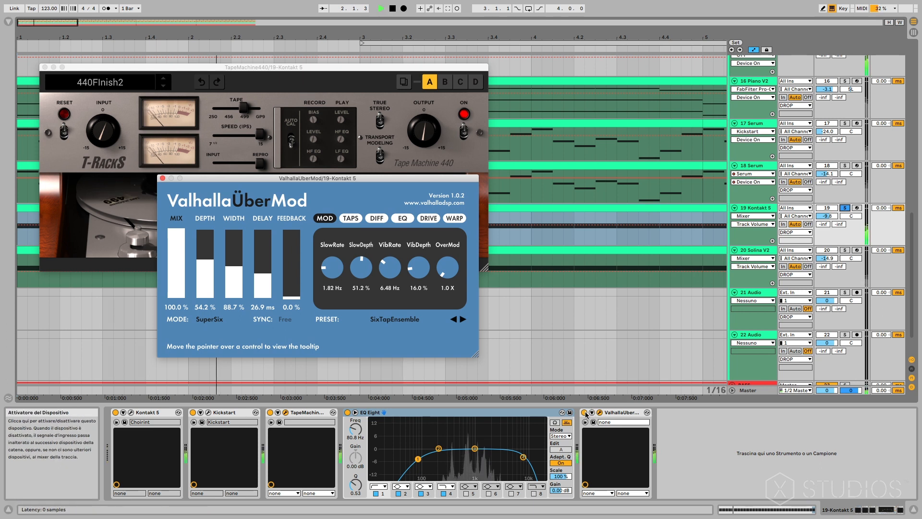
key("space")
left_click(585, 412)
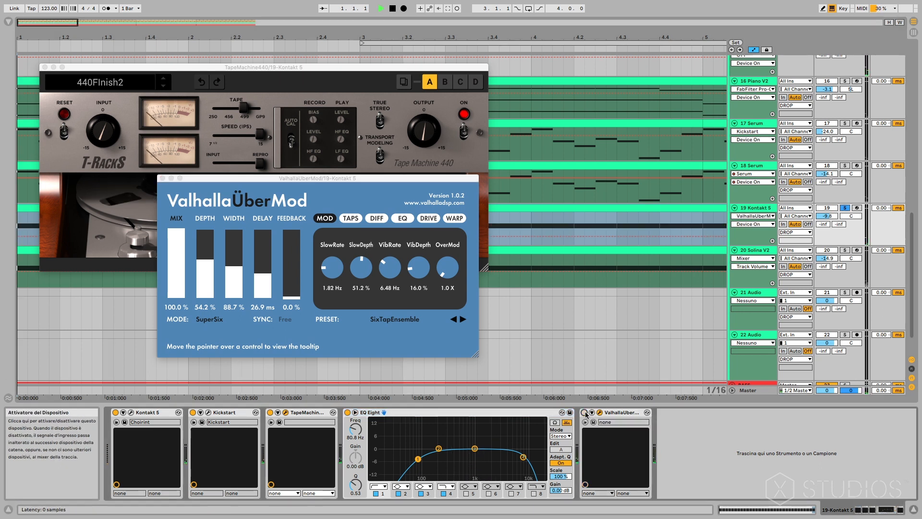
key("space")
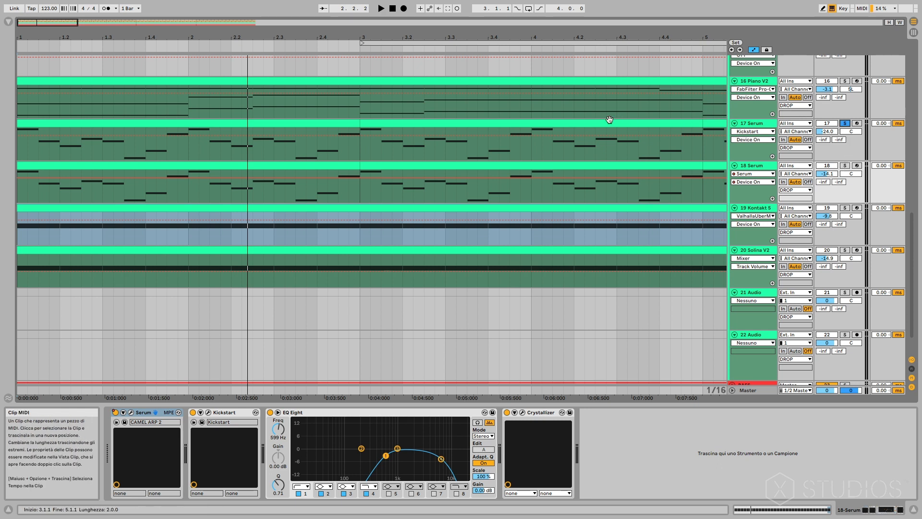
Select the first clip on the 17 Serum track and audition the soloed CAMEL ARP 1 sound with Serum open.
left_click(350, 125)
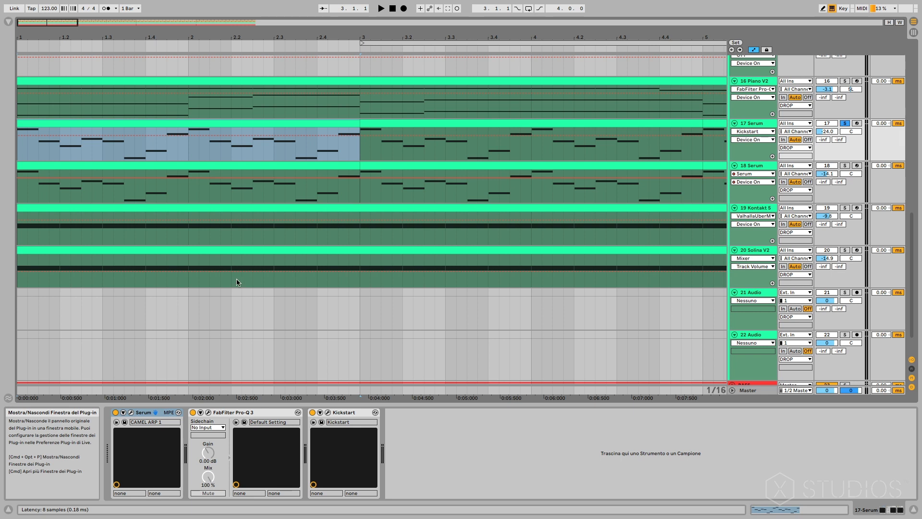
key("space")
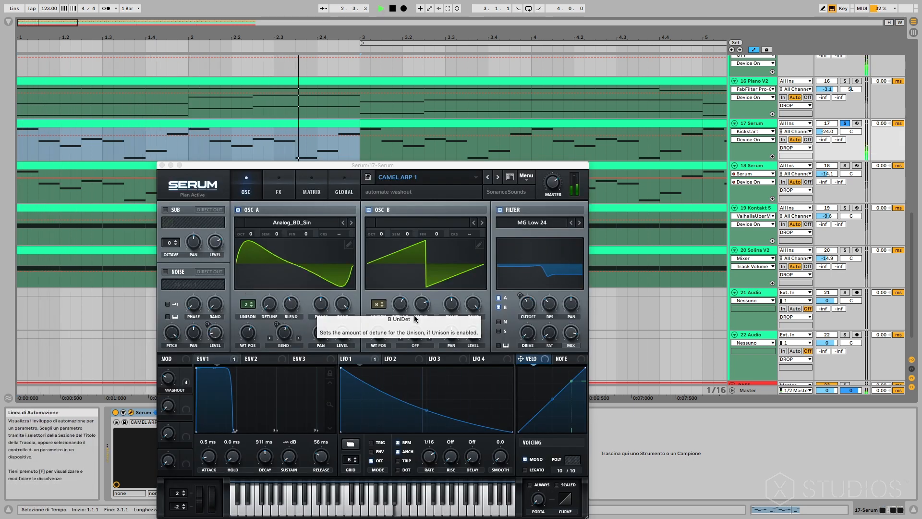
key("space")
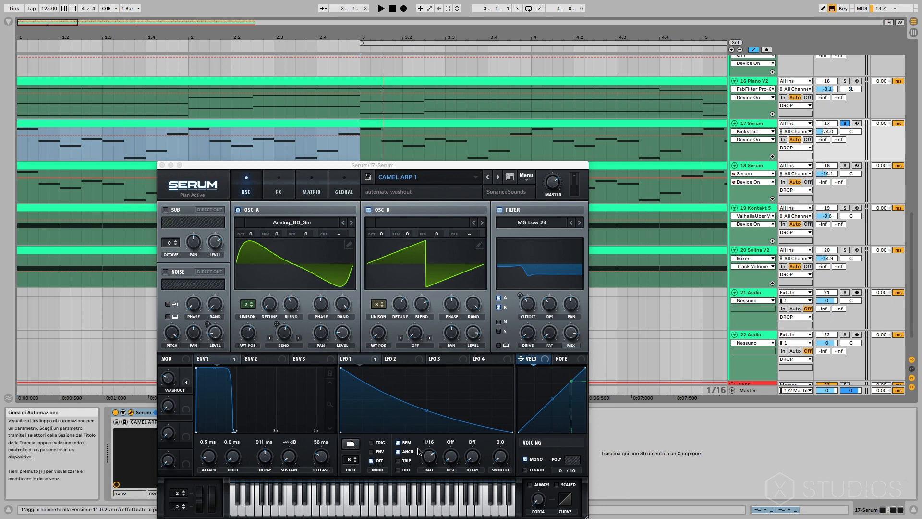
Review LFO 1 and the whole effects rack of the CAMEL ARP 1 preset, and close the Serum window.
left_click(357, 360)
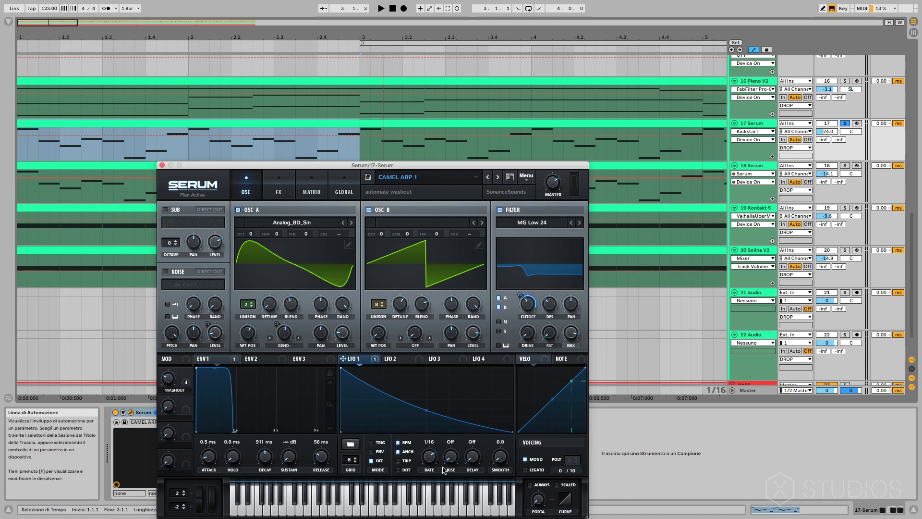
mouse_move(522, 294)
left_click(271, 189)
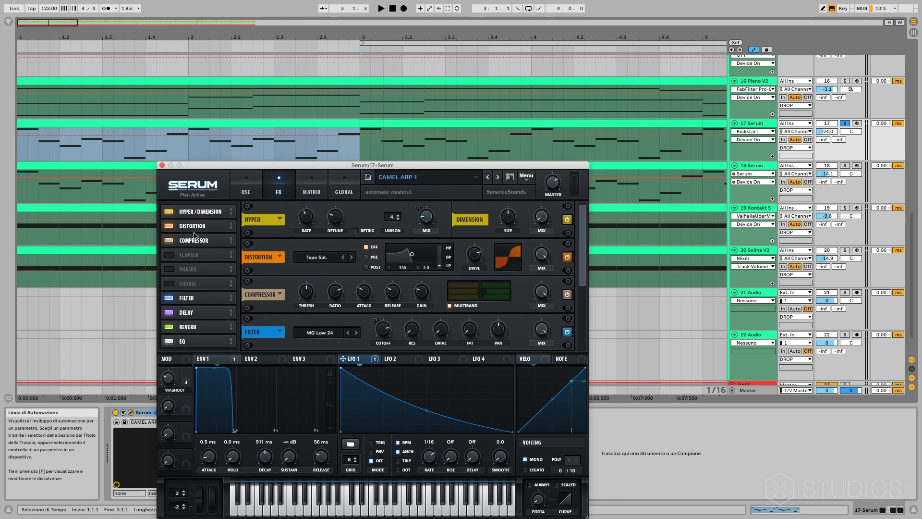
scroll(200, 240, "down", 2)
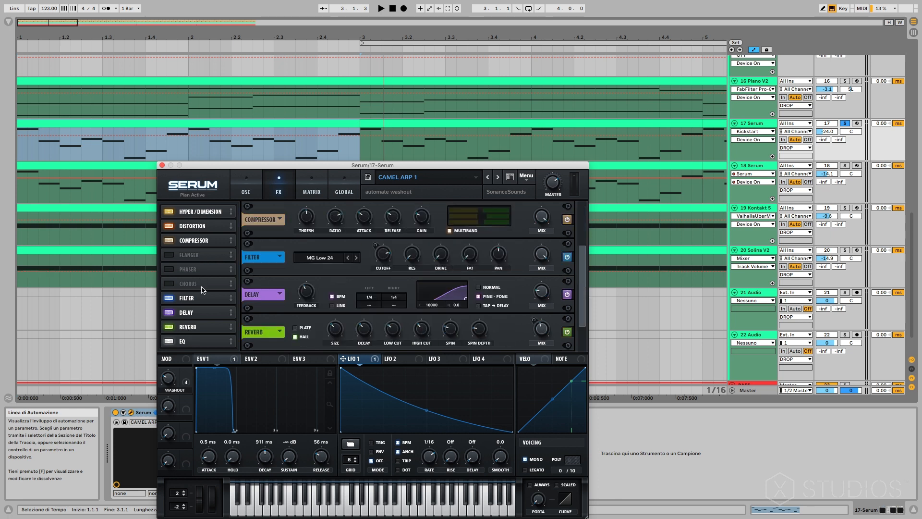
scroll(205, 300, "down", 1)
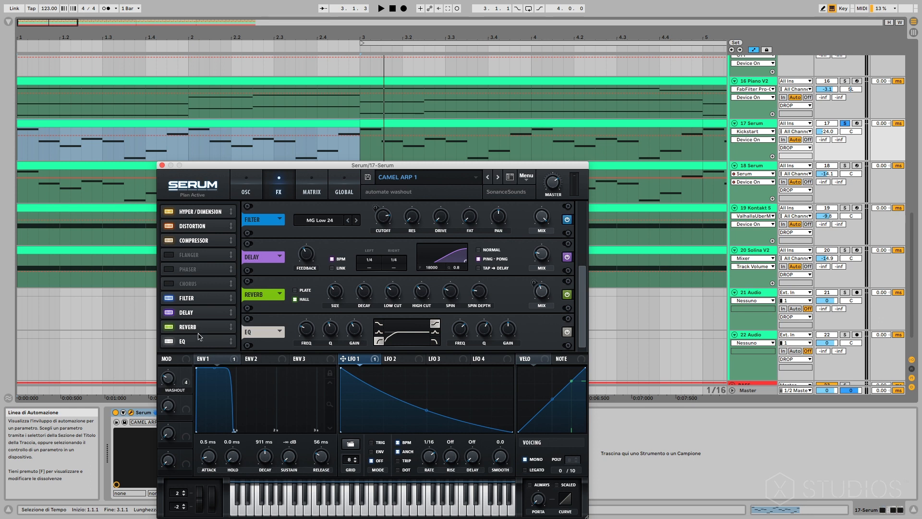
left_click(161, 165)
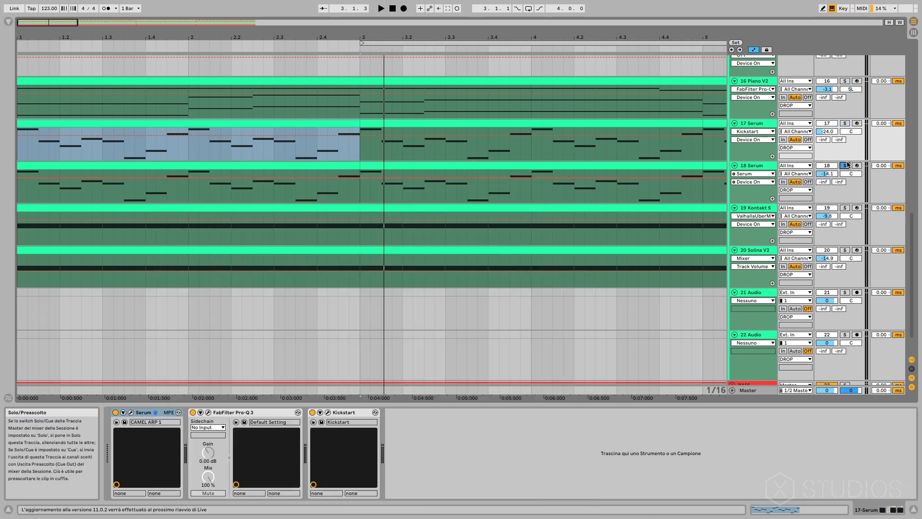
Select the first clip on the 18 Serum track and audition it soloed with Crystallizer switched off and back on.
left_click(763, 166, "shift")
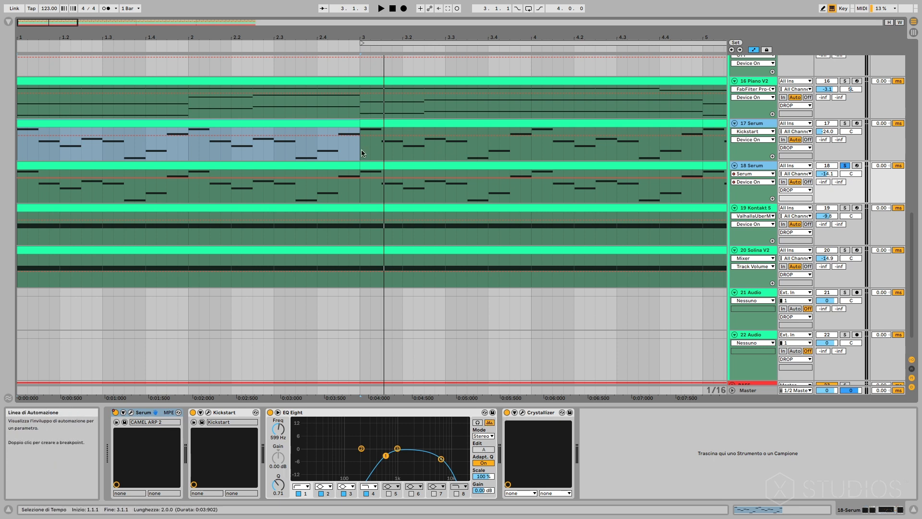
left_click(139, 164)
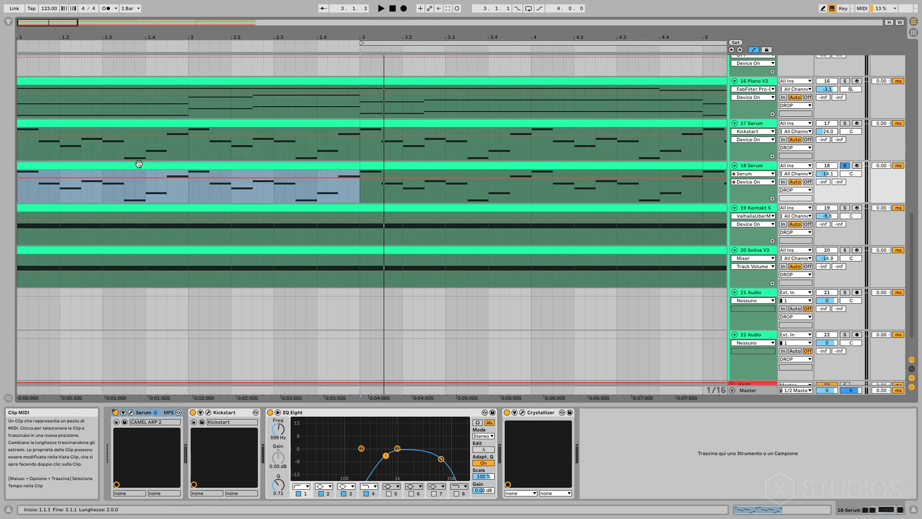
left_click(507, 413)
key("space")
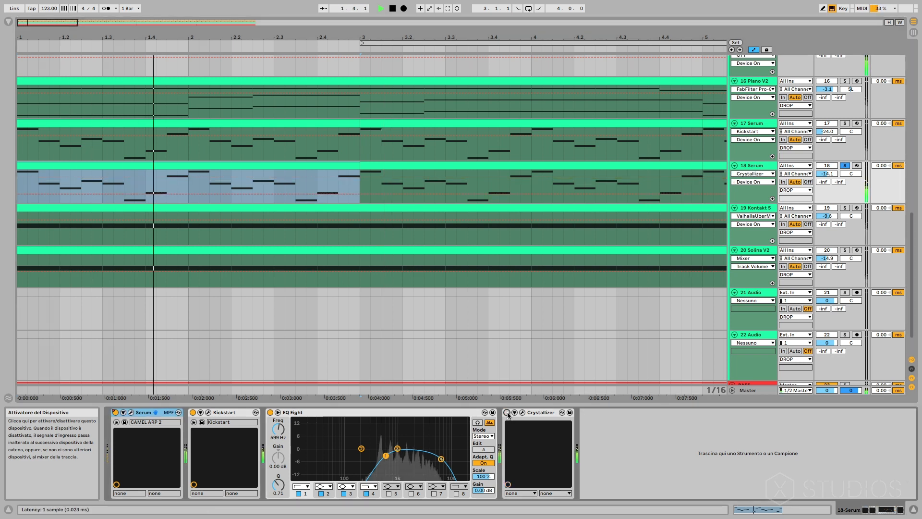
key("space")
left_click(507, 412)
key("space")
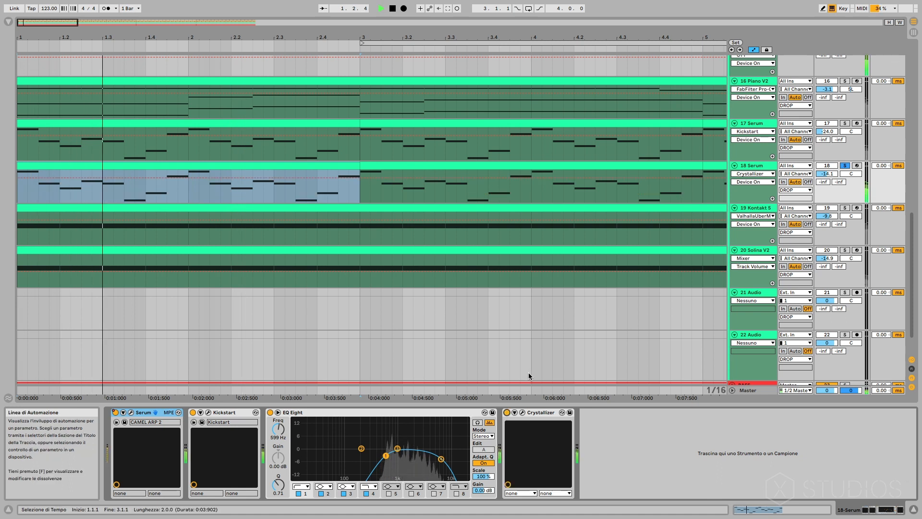
key("space")
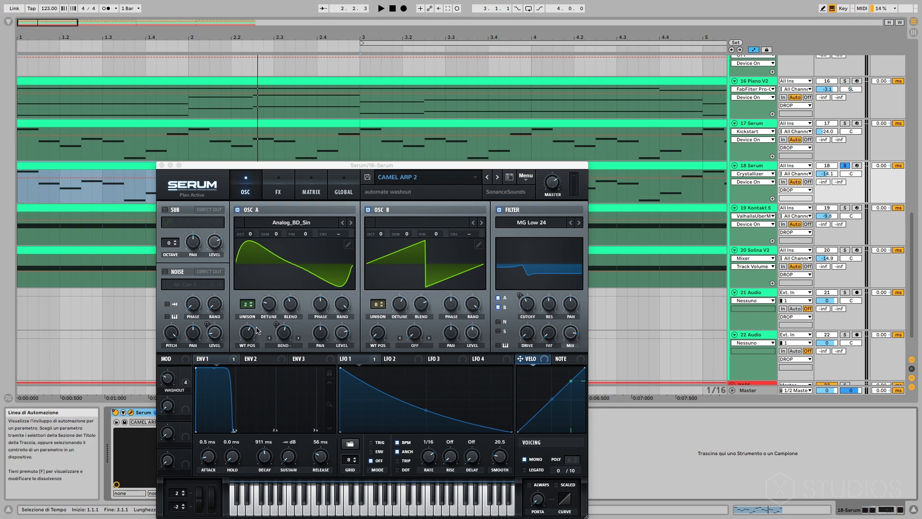
Review LFO 1 and the effects of the CAMEL ARP 2 preset, and close its Serum window.
left_click(362, 359)
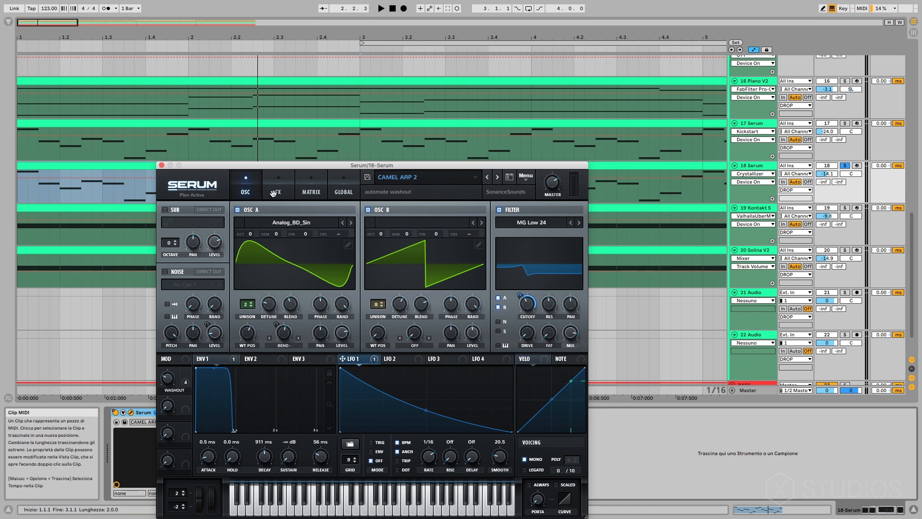
left_click(275, 192)
left_click(161, 165)
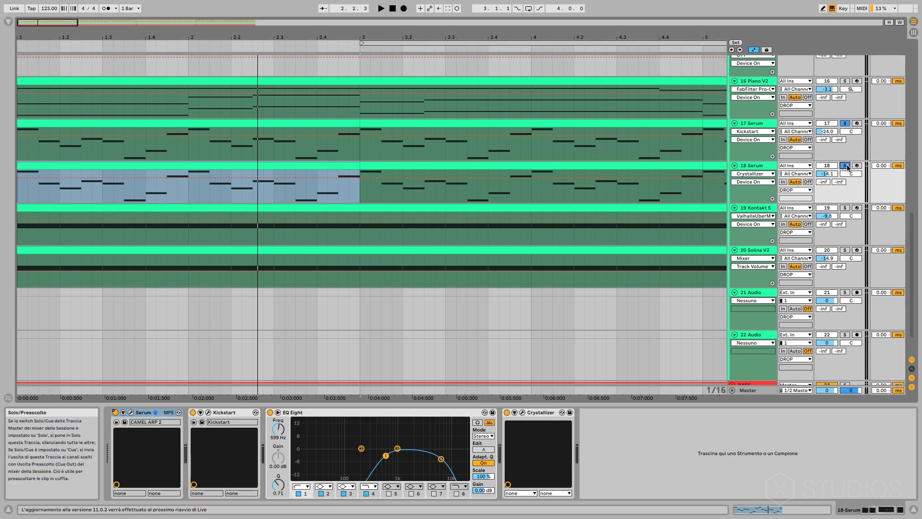
Audition the 17 Serum and 18 Serum arps together, toggling the solo on 17 Serum to compare the layers.
key("space")
left_click(846, 123)
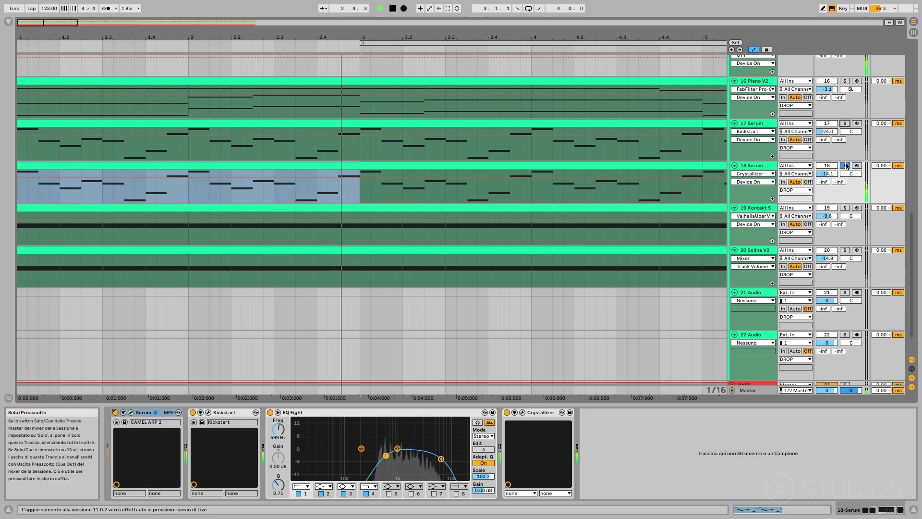
left_click(846, 124)
key("space")
left_click(846, 123)
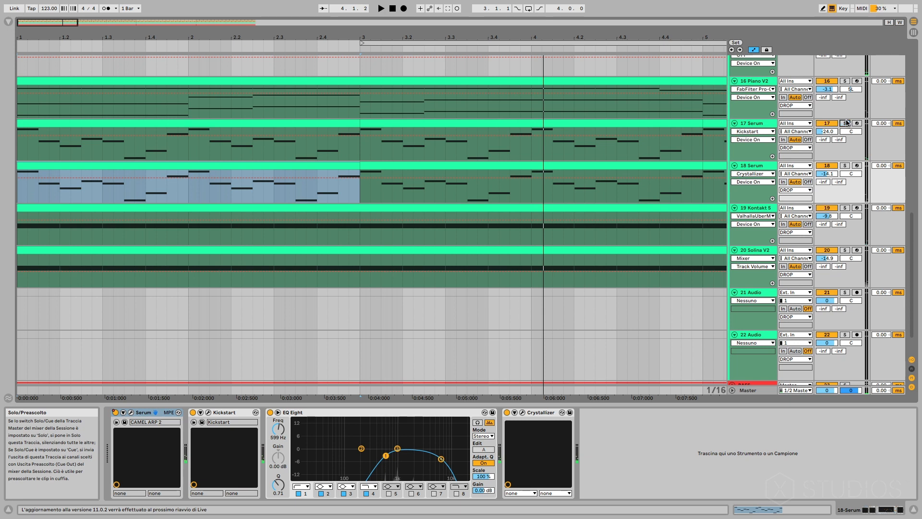
Select the clip on the 16 Piano V2 track and solo the track to audition the piano.
scroll(508, 228, "up", 1)
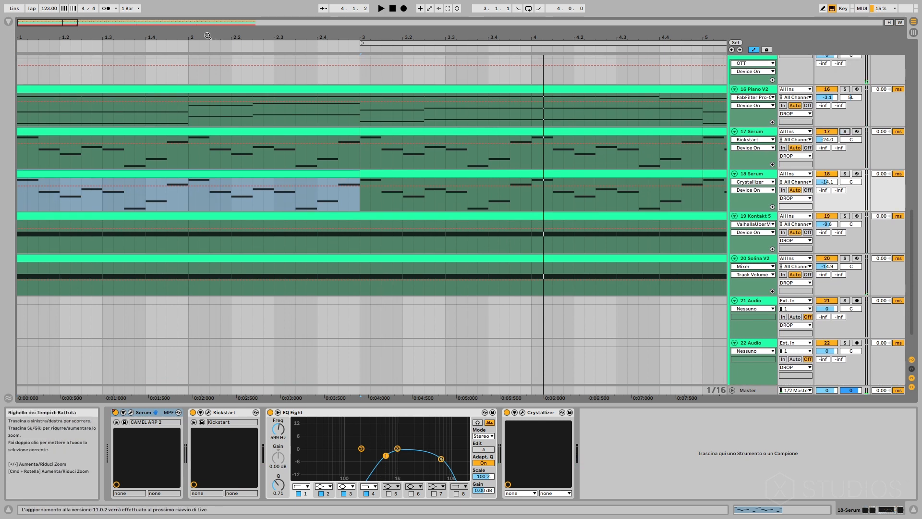
left_click_drag(58, 31, 60, 21)
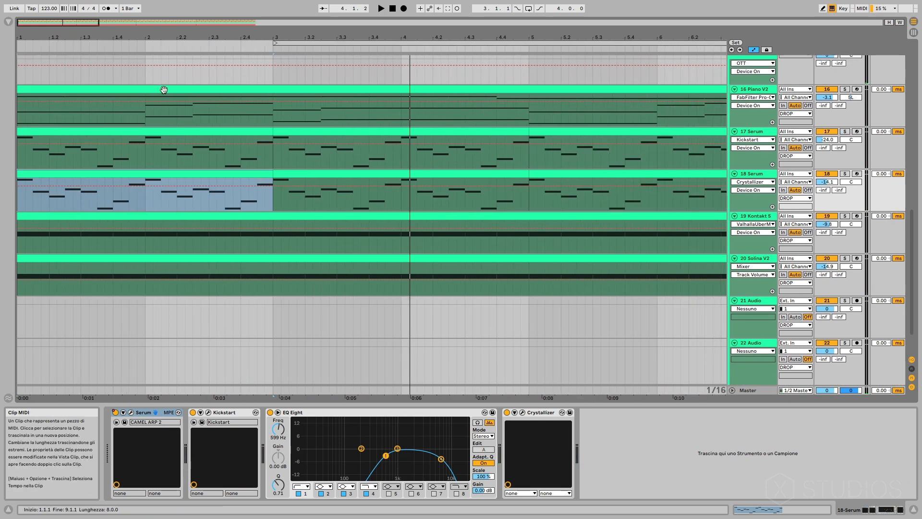
left_click(298, 91)
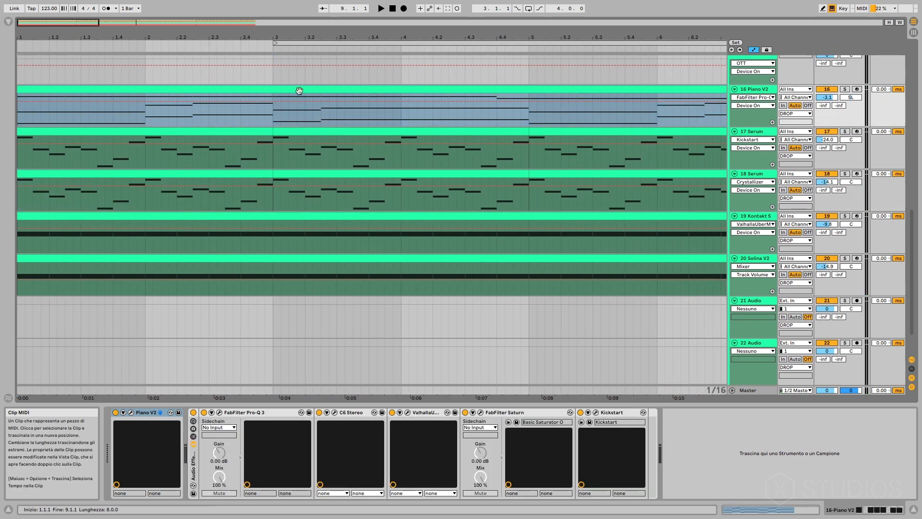
left_click(846, 89)
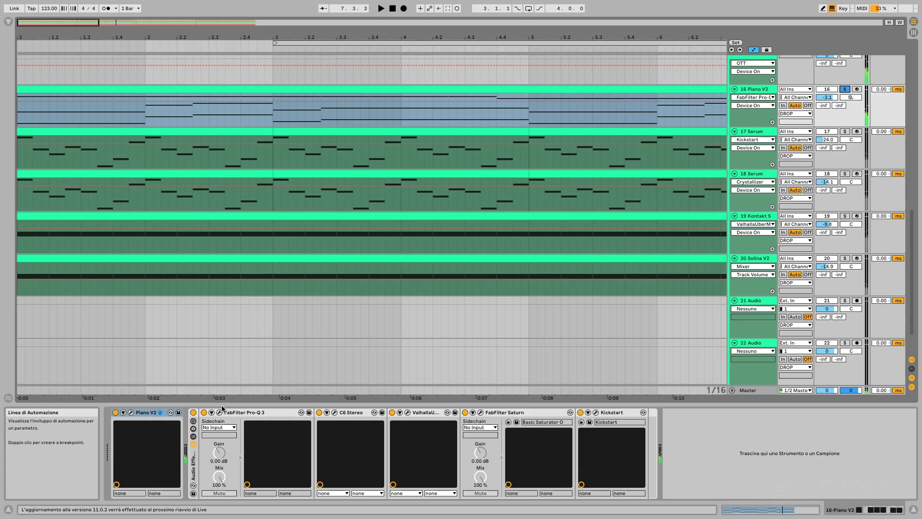
Review the Pop Grand Concert preset in Piano V2, and audition the piano with its effects rack switched off and back on.
left_click(193, 412)
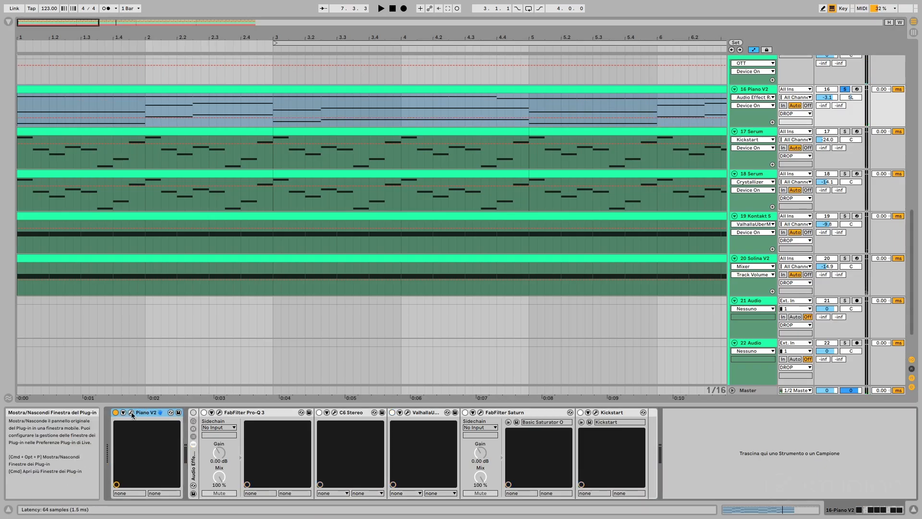
left_click(132, 413)
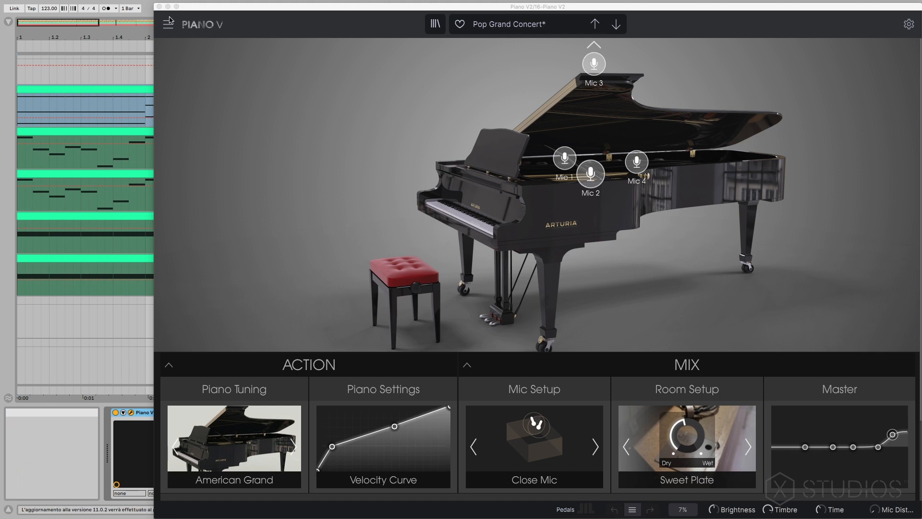
left_click(159, 7)
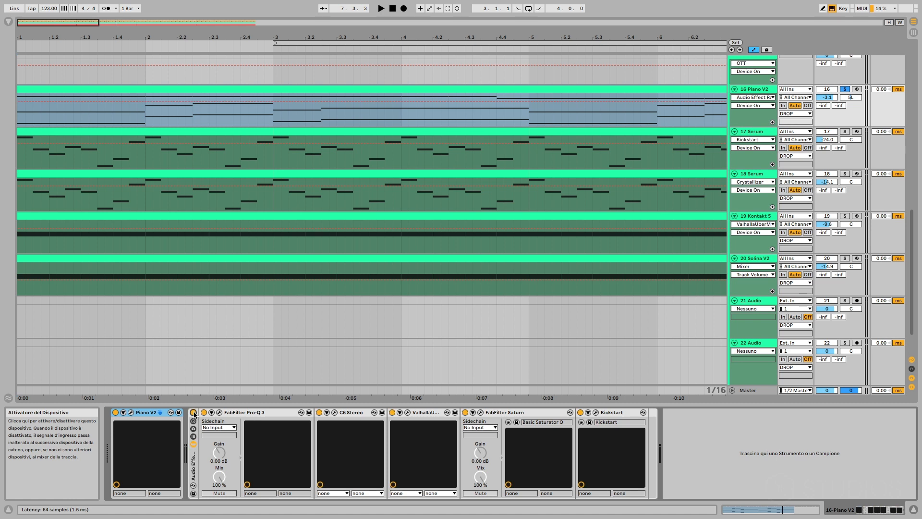
key("space")
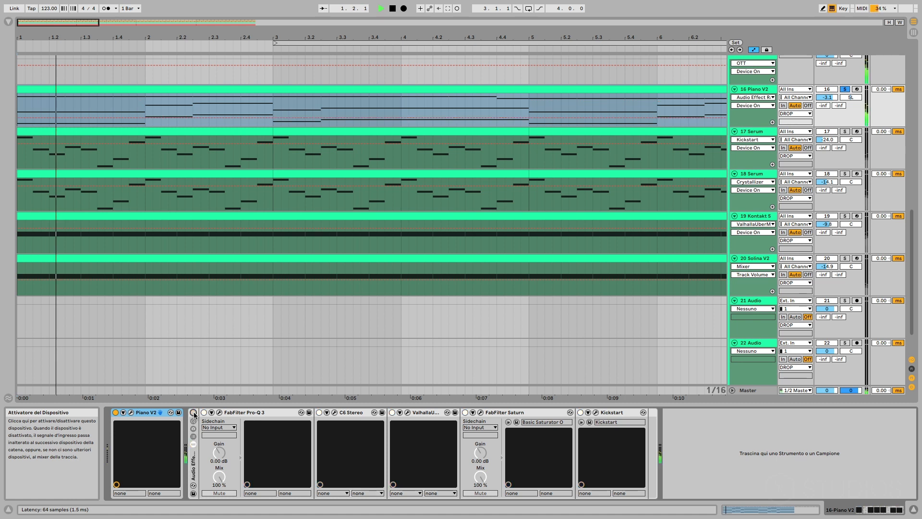
key("space")
left_click(193, 412)
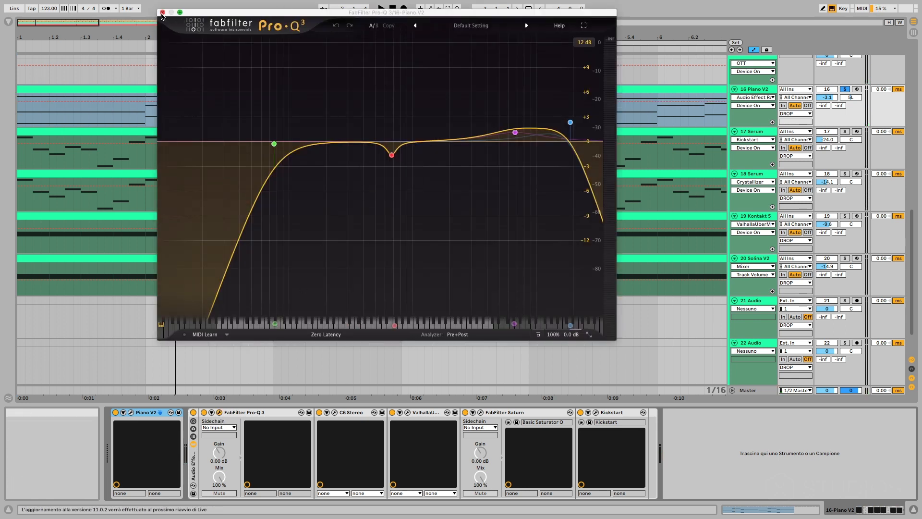
Review the piano's FabFilter Pro-Q 3, C6 Stereo and ValhallaÜberMod settings, closing each plug-in window.
left_click(163, 12)
left_click(334, 412)
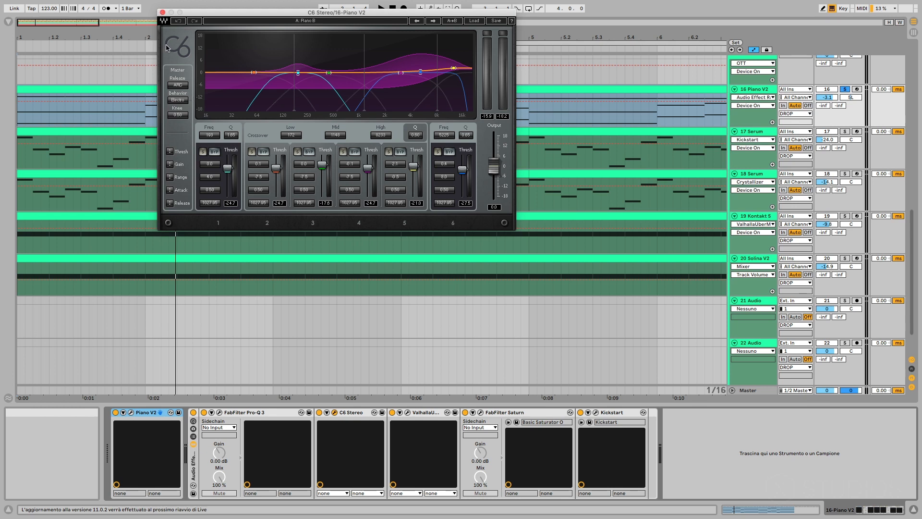
left_click(163, 13)
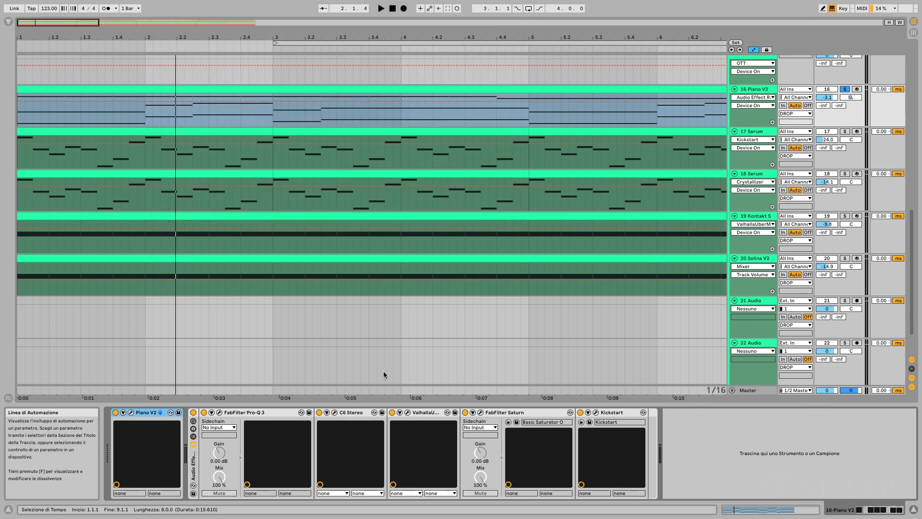
left_click(408, 413)
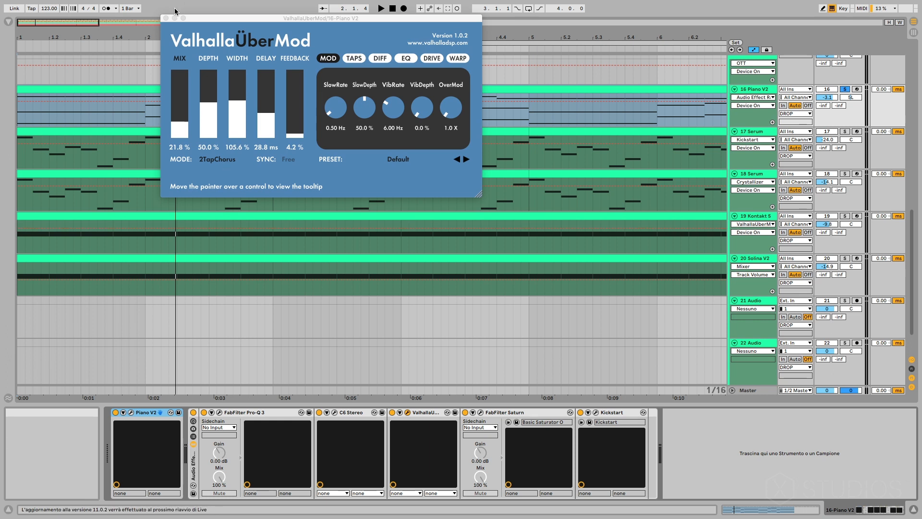
left_click(166, 18)
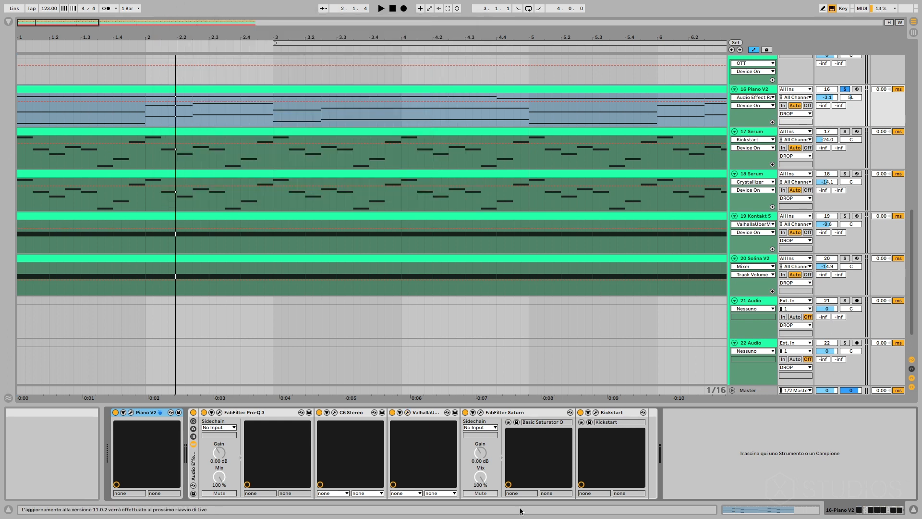
Review the piano's FabFilter Saturn and Kickstart settings, closing both plug-in windows.
left_click(481, 414)
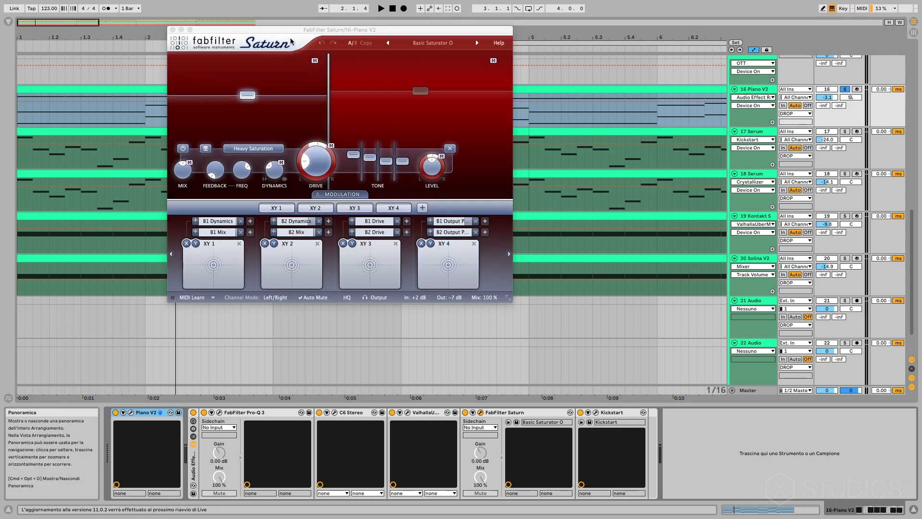
left_click(329, 71)
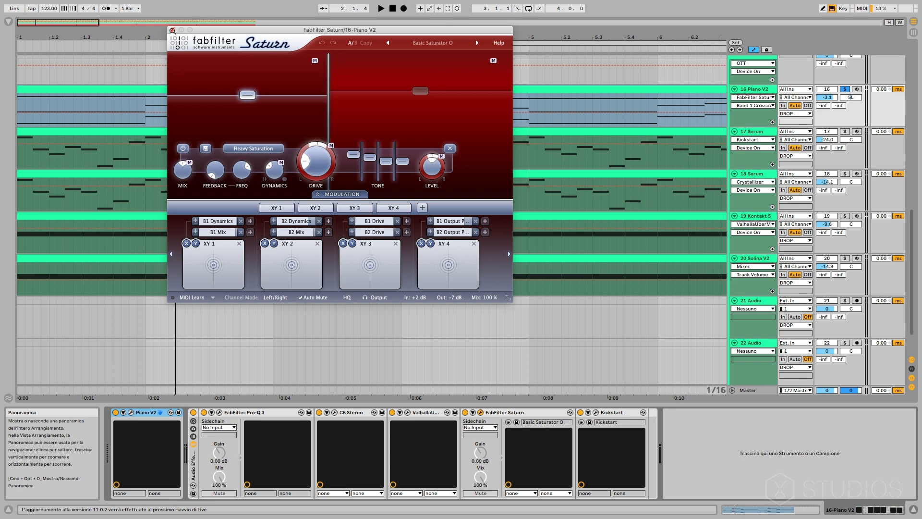
left_click(173, 30)
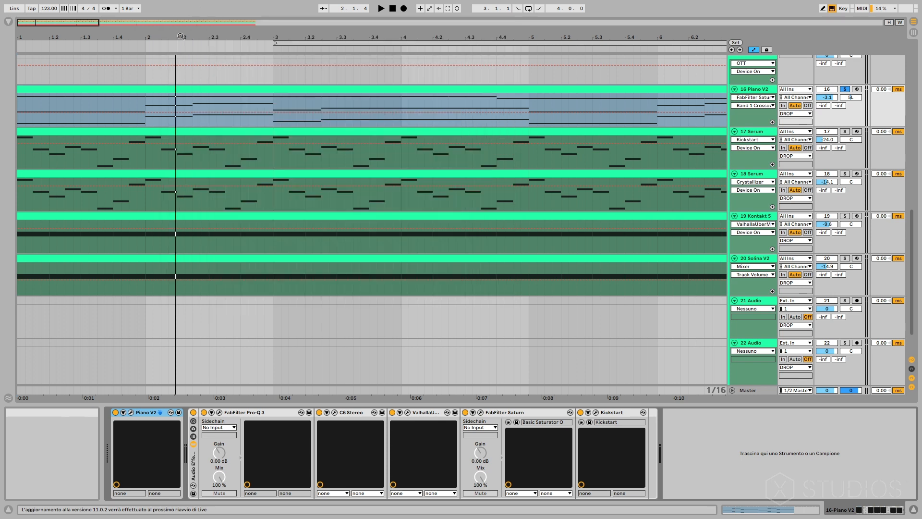
left_click(596, 412)
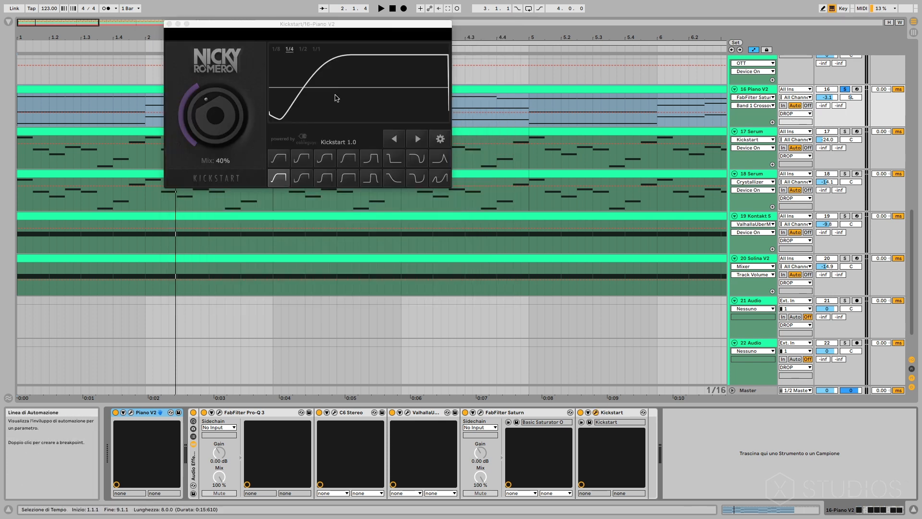
left_click(169, 24)
Audition the soloed piano with its complete effects rack switched on.
key("space")
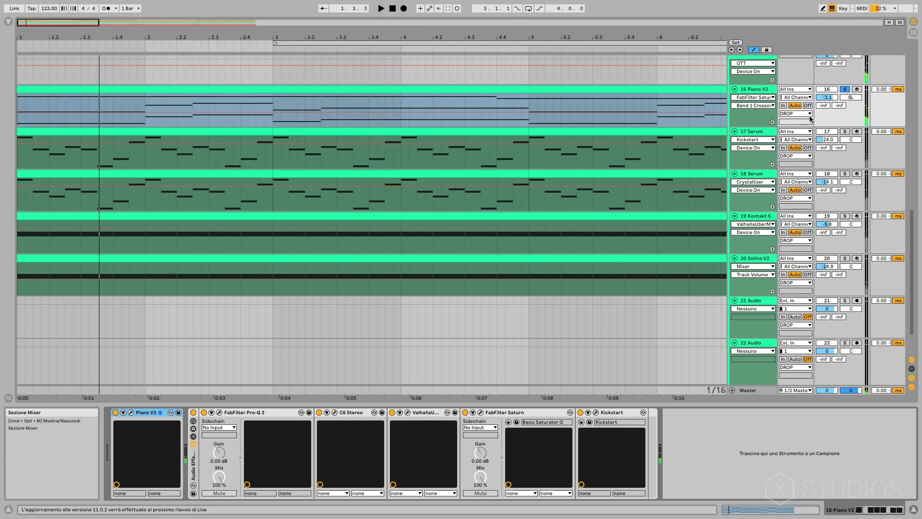
scroll(810, 119, "up", 2)
left_click(847, 83)
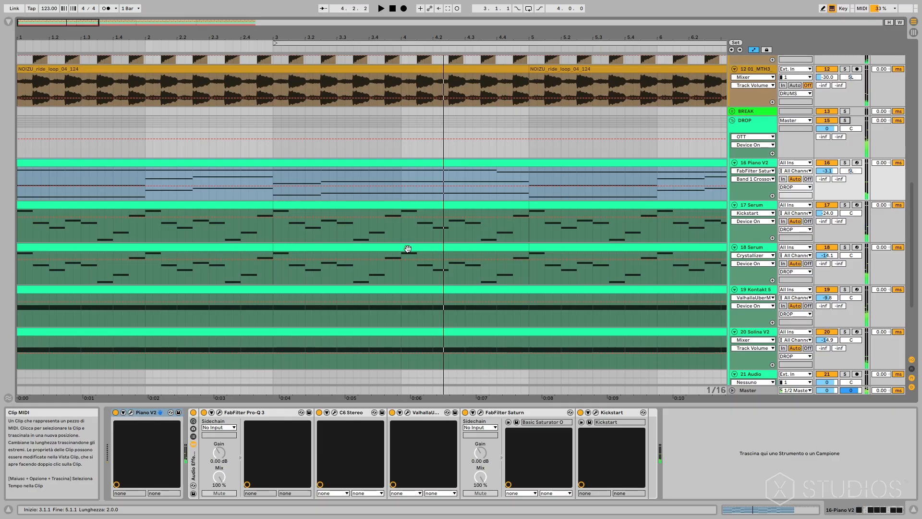
Expand the FXS group, select the OLIVER_white_noise_fx_01 clip and show its sample settings.
scroll(408, 249, "up", 5)
scroll(408, 249, "up", 6)
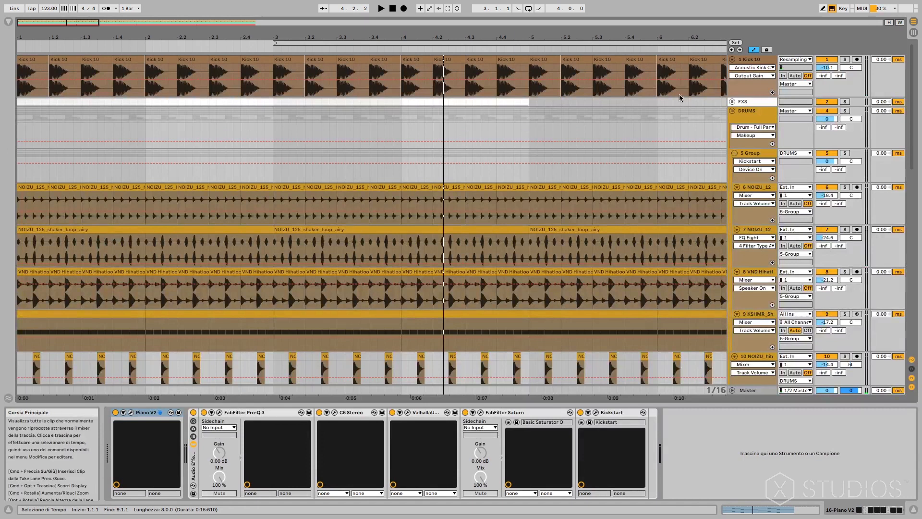
left_click(732, 102)
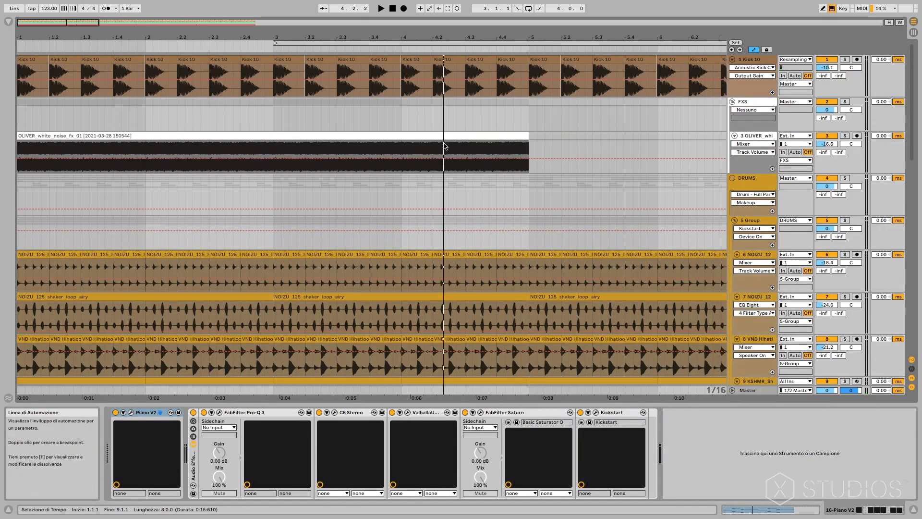
left_click(449, 135)
left_click_drag(46, 23, 59, 23)
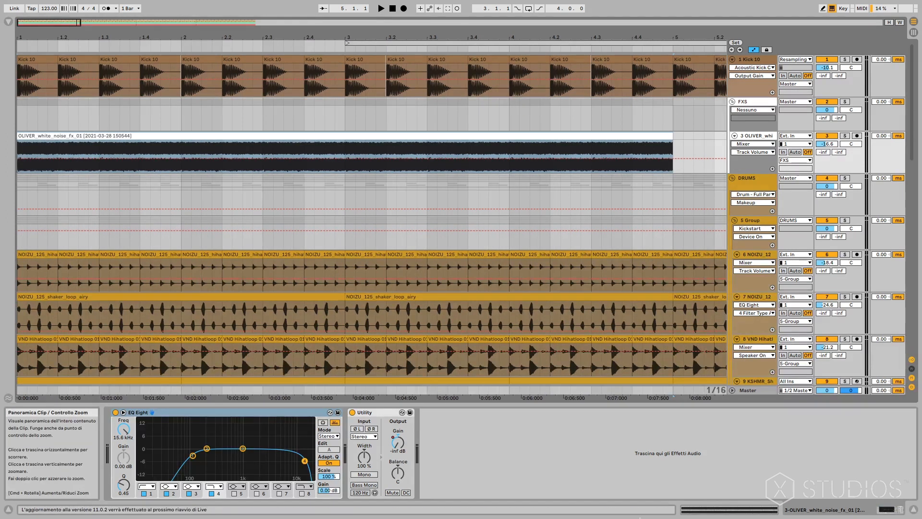
left_click(705, 513)
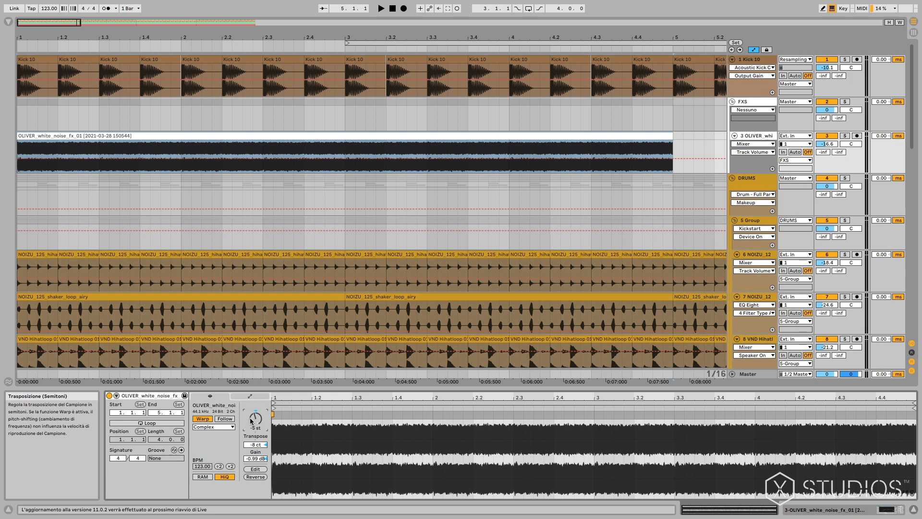
Switch off Warp on the white noise clip, solo its track and audition it.
left_click(203, 418)
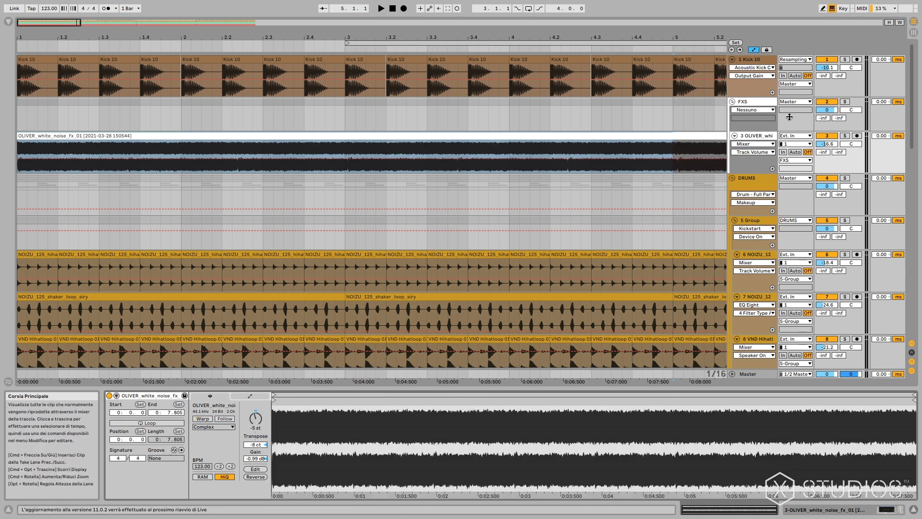
left_click(844, 135)
key("space")
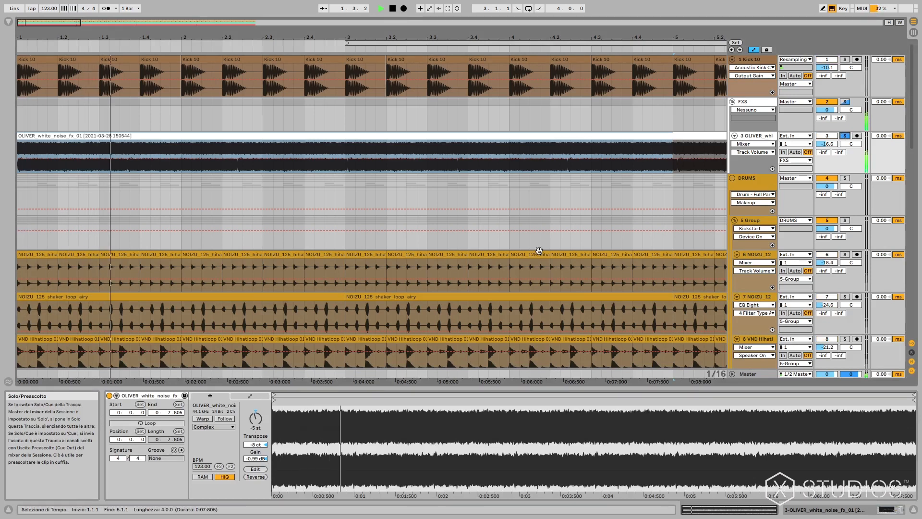
key("space")
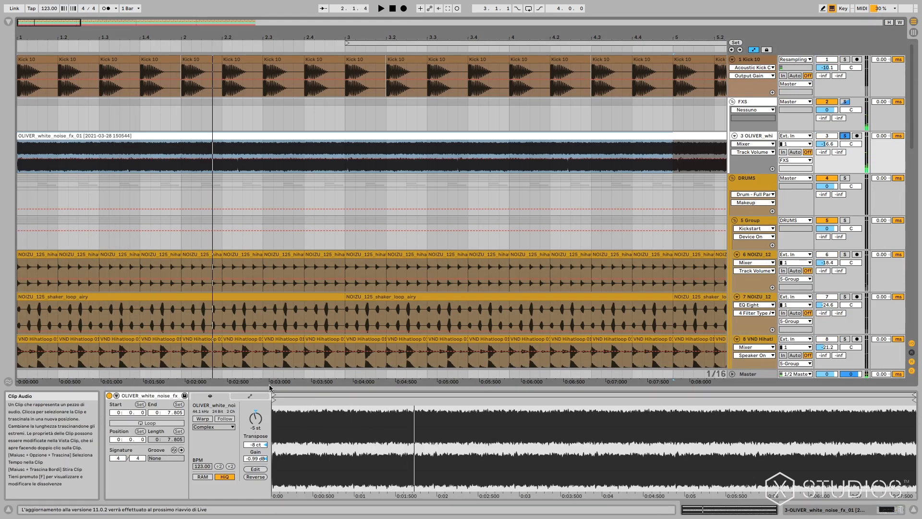
Switch Warp back on with the clip's previous warp markers and audition the white noise again.
left_click(210, 418)
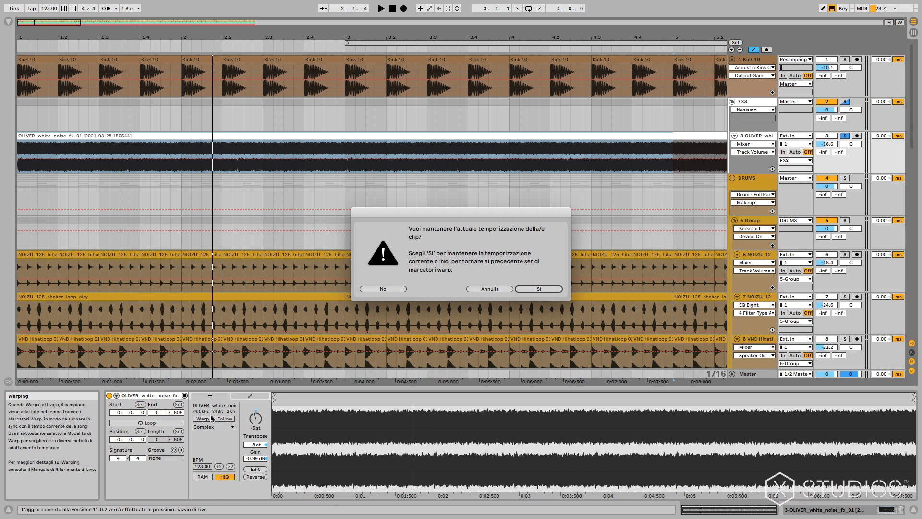
left_click(405, 289)
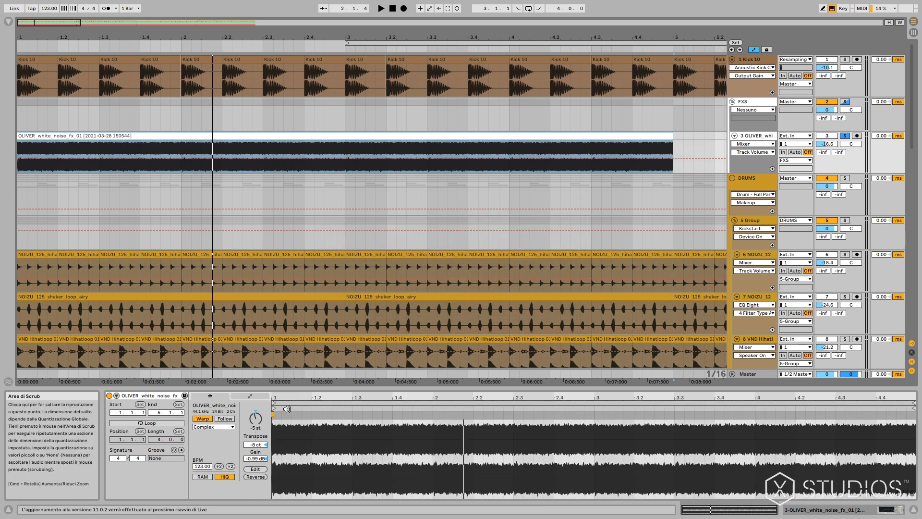
key("space")
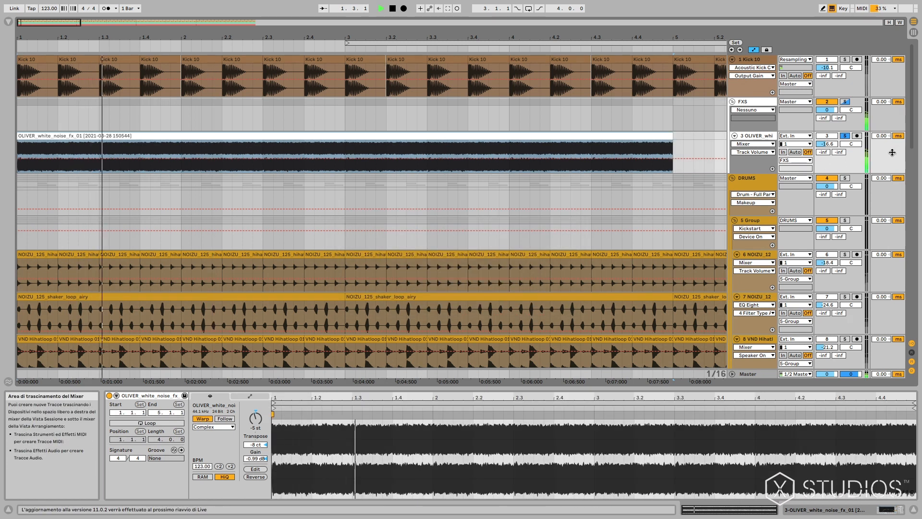
key("space")
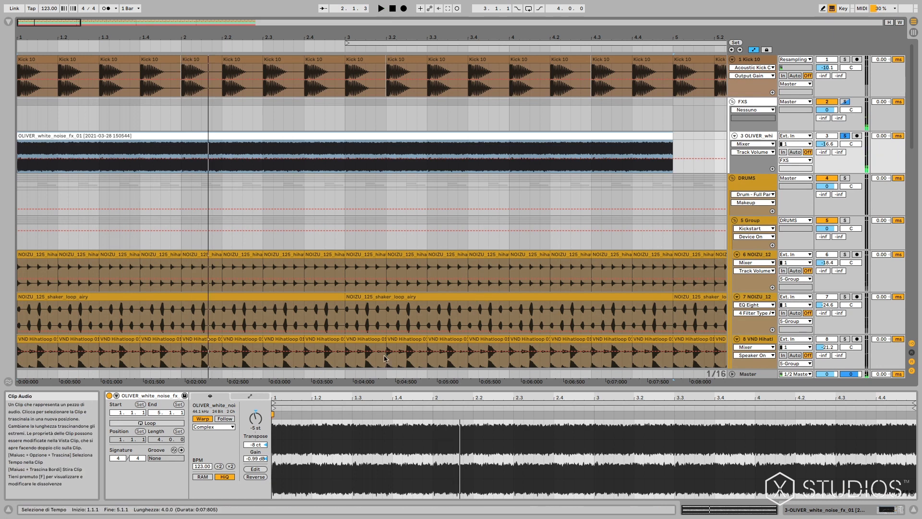
Audition the white noise clip transposed down to -12 st, and return its transposition to -5 st.
left_click_drag(259, 425, 260, 430)
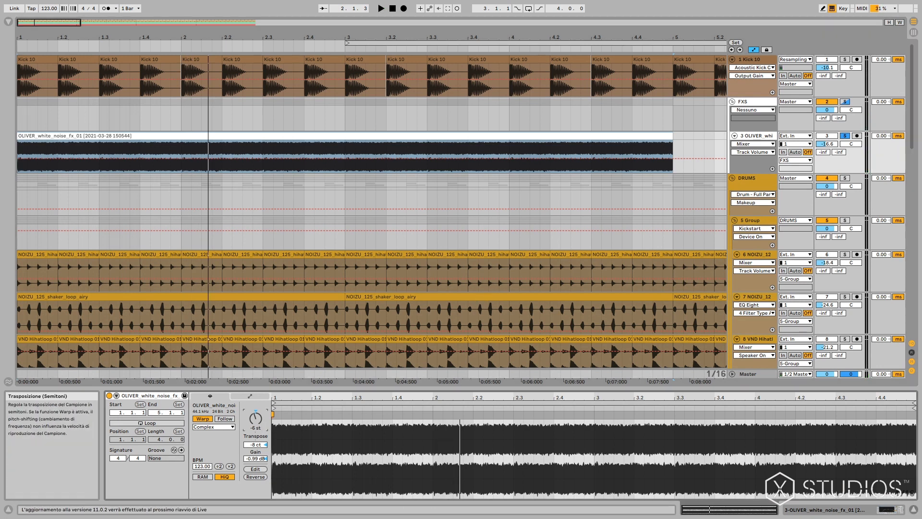
key("space")
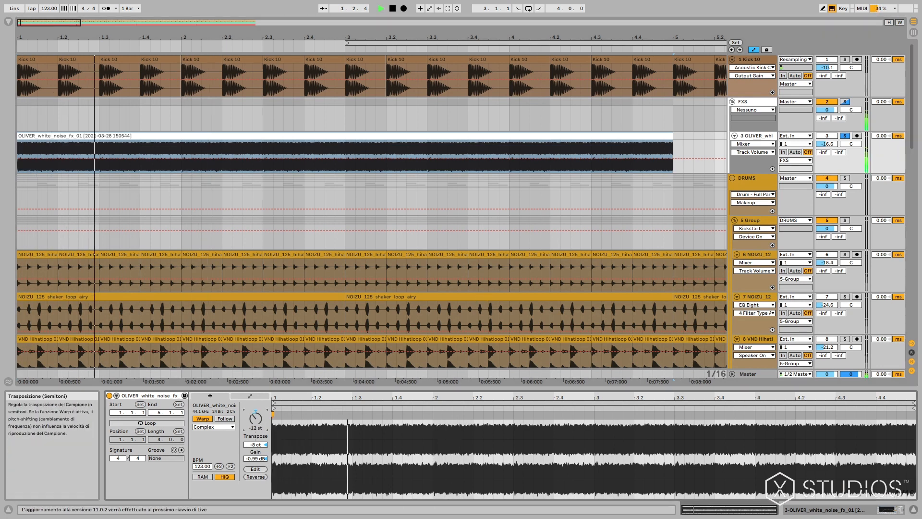
left_click_drag(260, 426, 260, 412)
key("space")
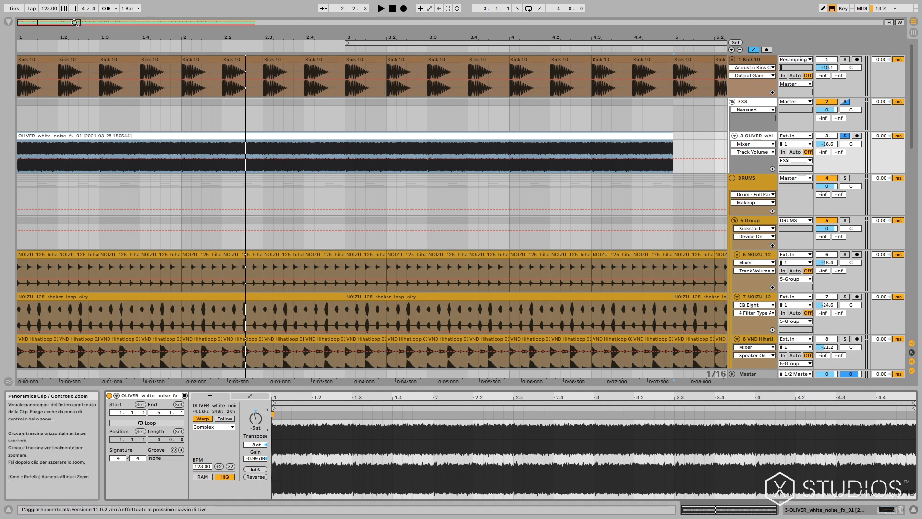
left_click_drag(89, 22, 89, 24)
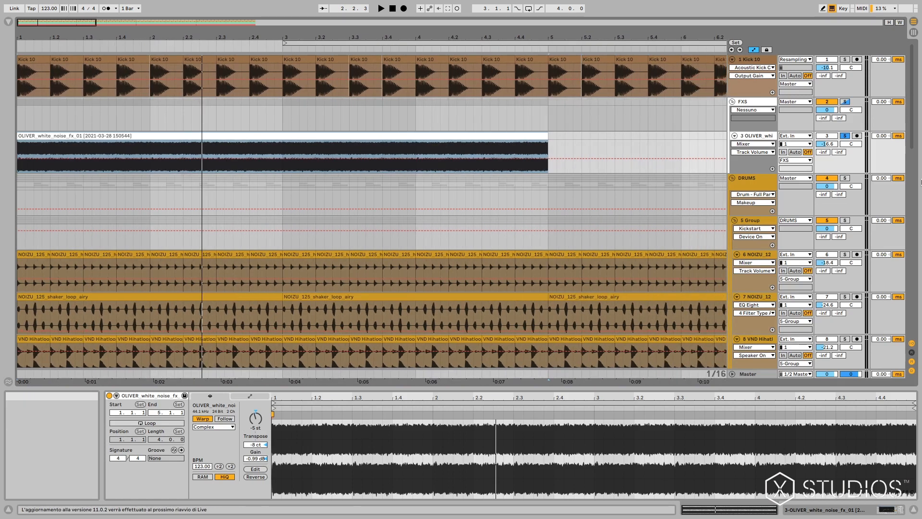